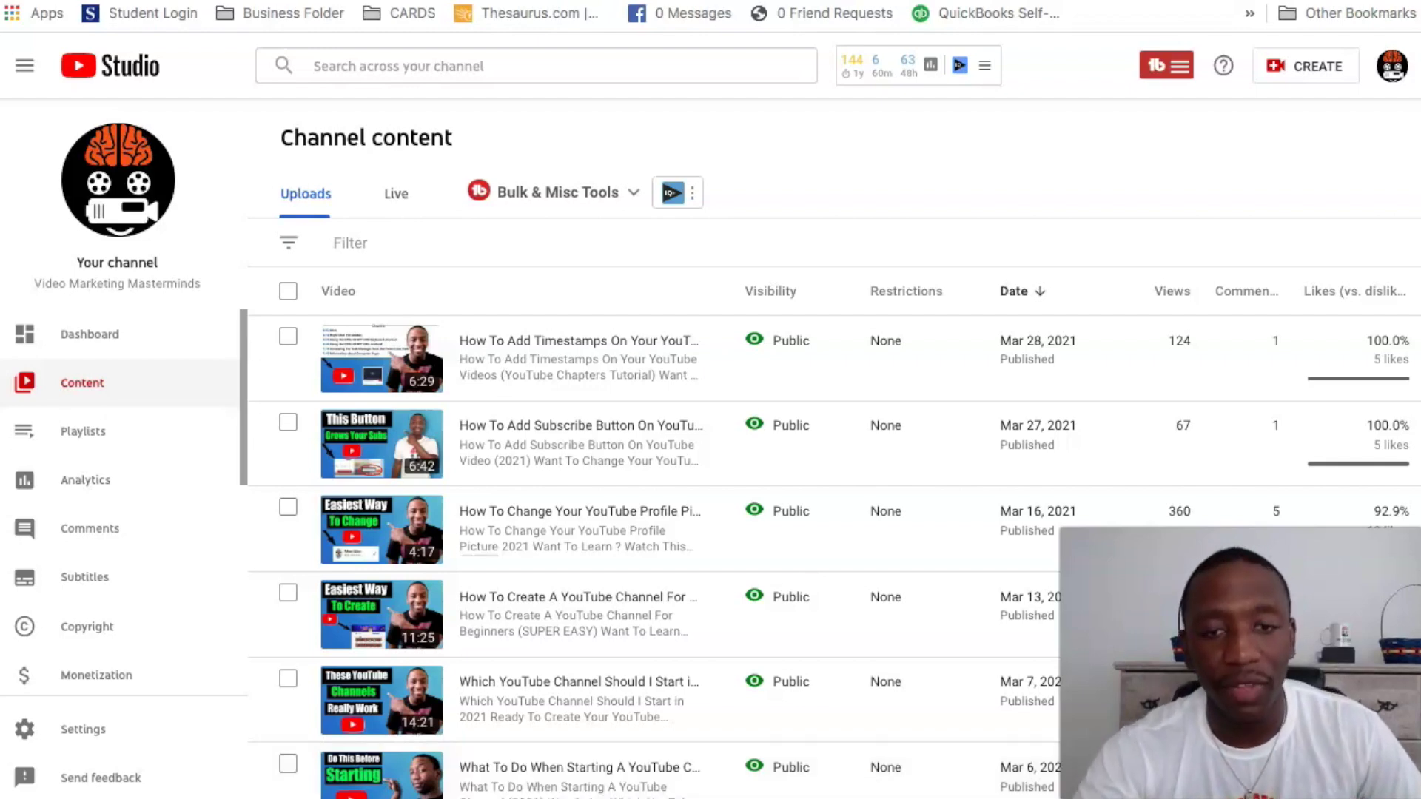
Step: Open the 'How To Change Your YouTube Profile Picture 2021' details and highlight the description's two hashtags
mouse_move(871, 794)
left_click(872, 780)
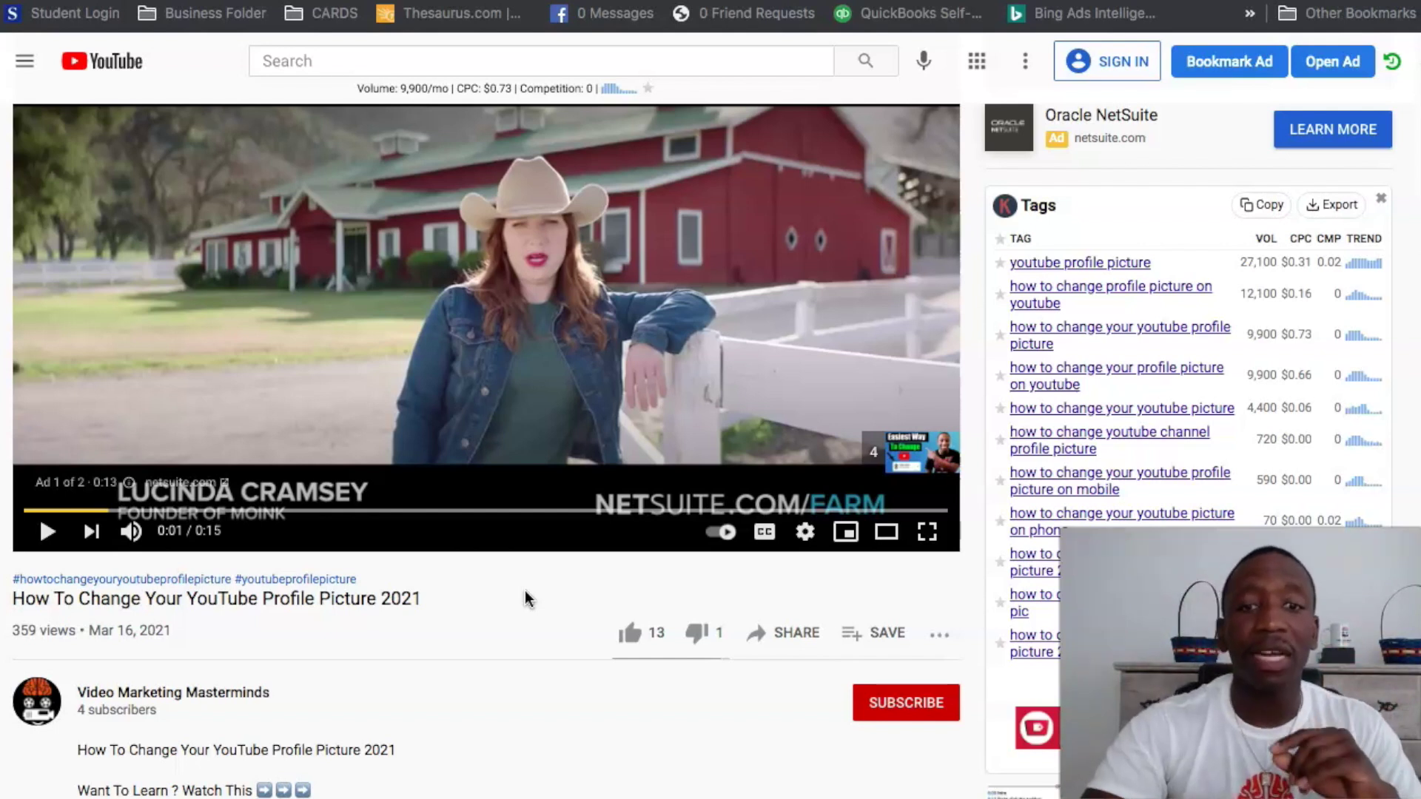
left_click(877, 780)
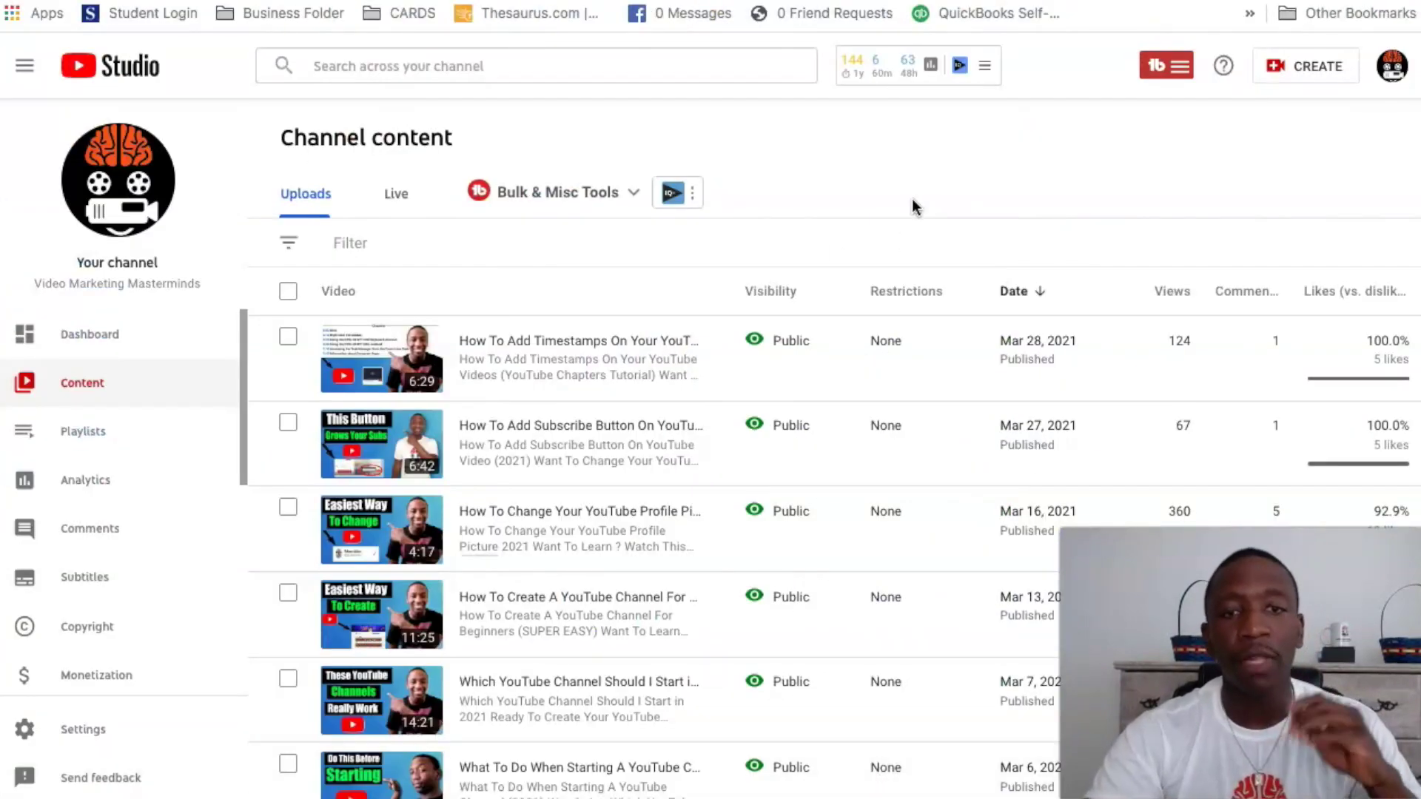
mouse_move(479, 511)
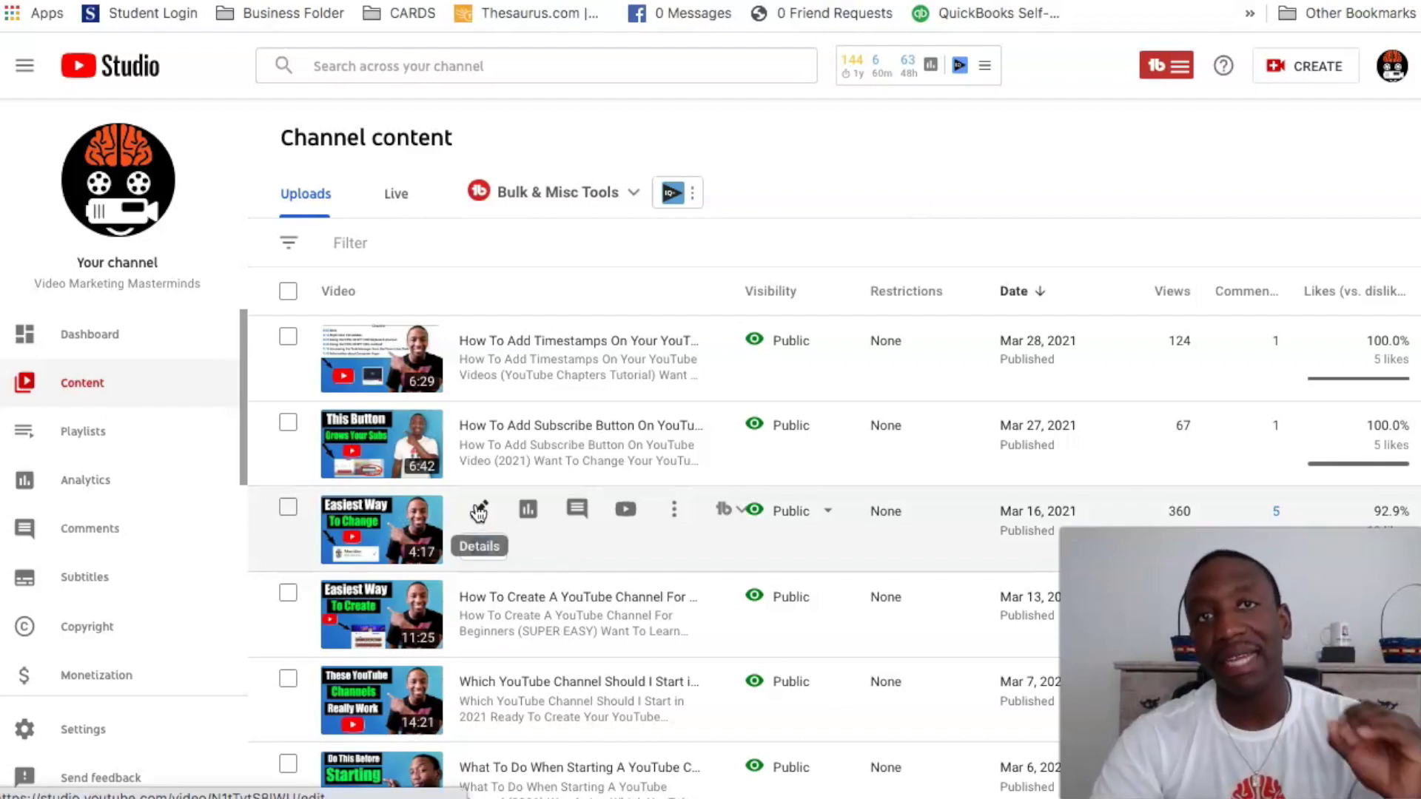
left_click(479, 511)
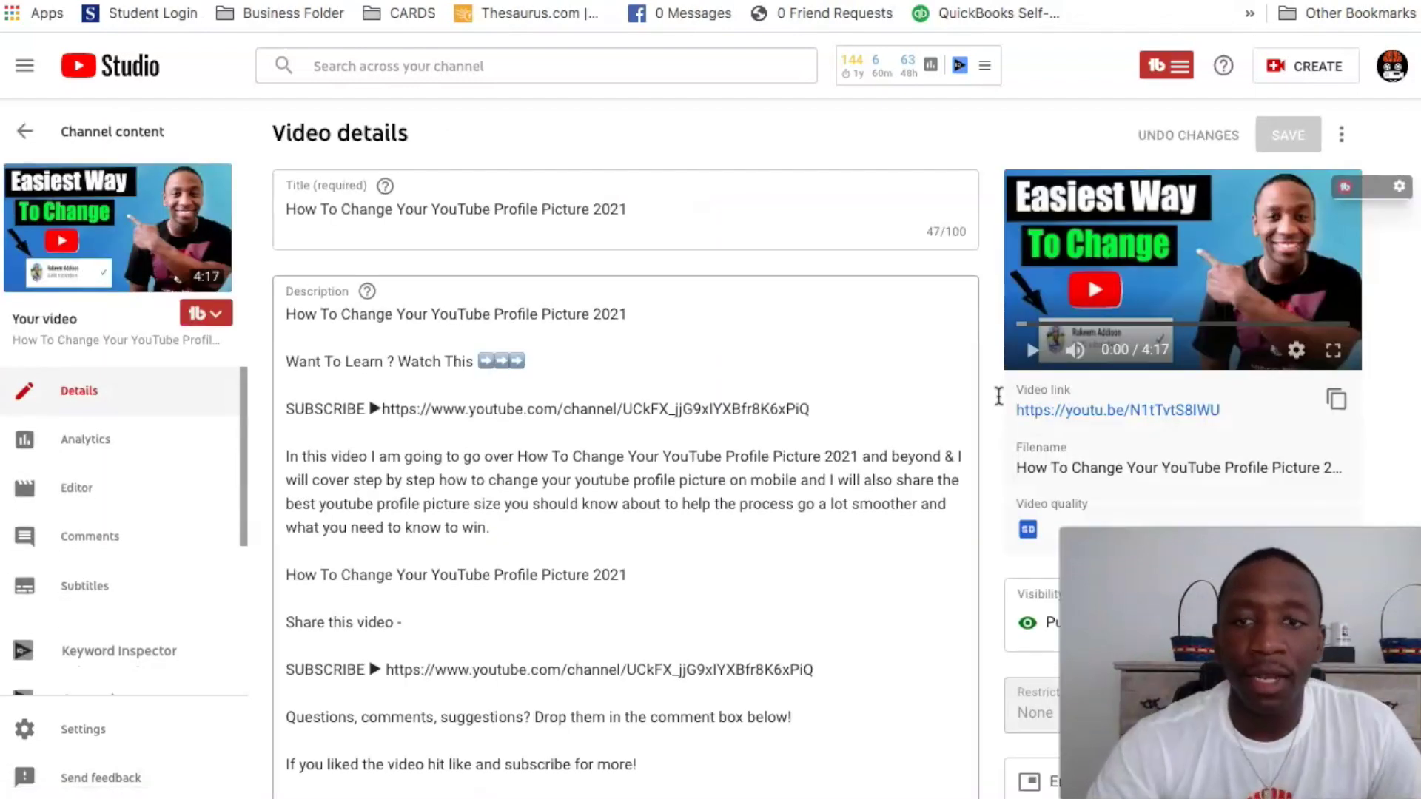
scroll(998, 422, "down", 1)
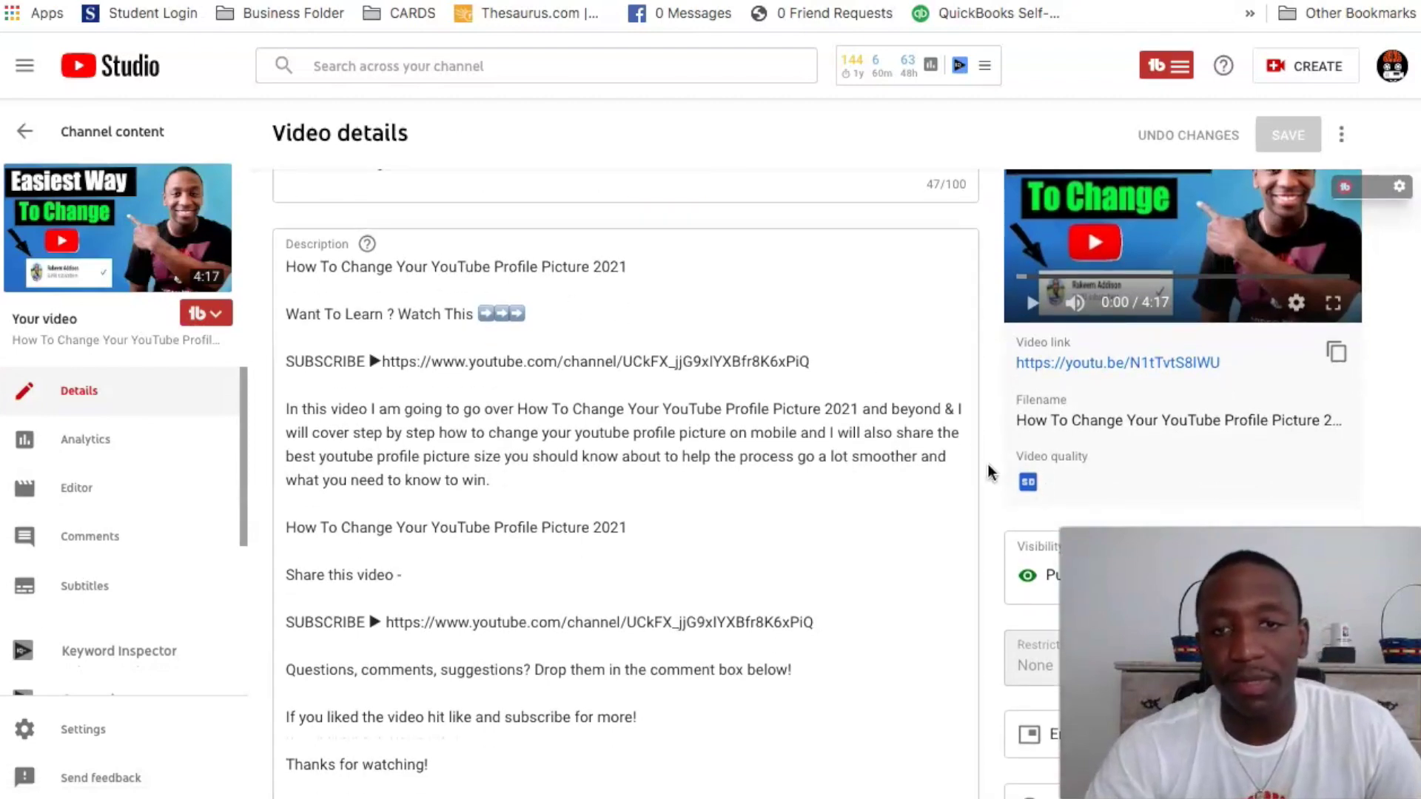
scroll(988, 467, "down", 2)
scroll(988, 465, "down", 1)
scroll(988, 464, "down", 2)
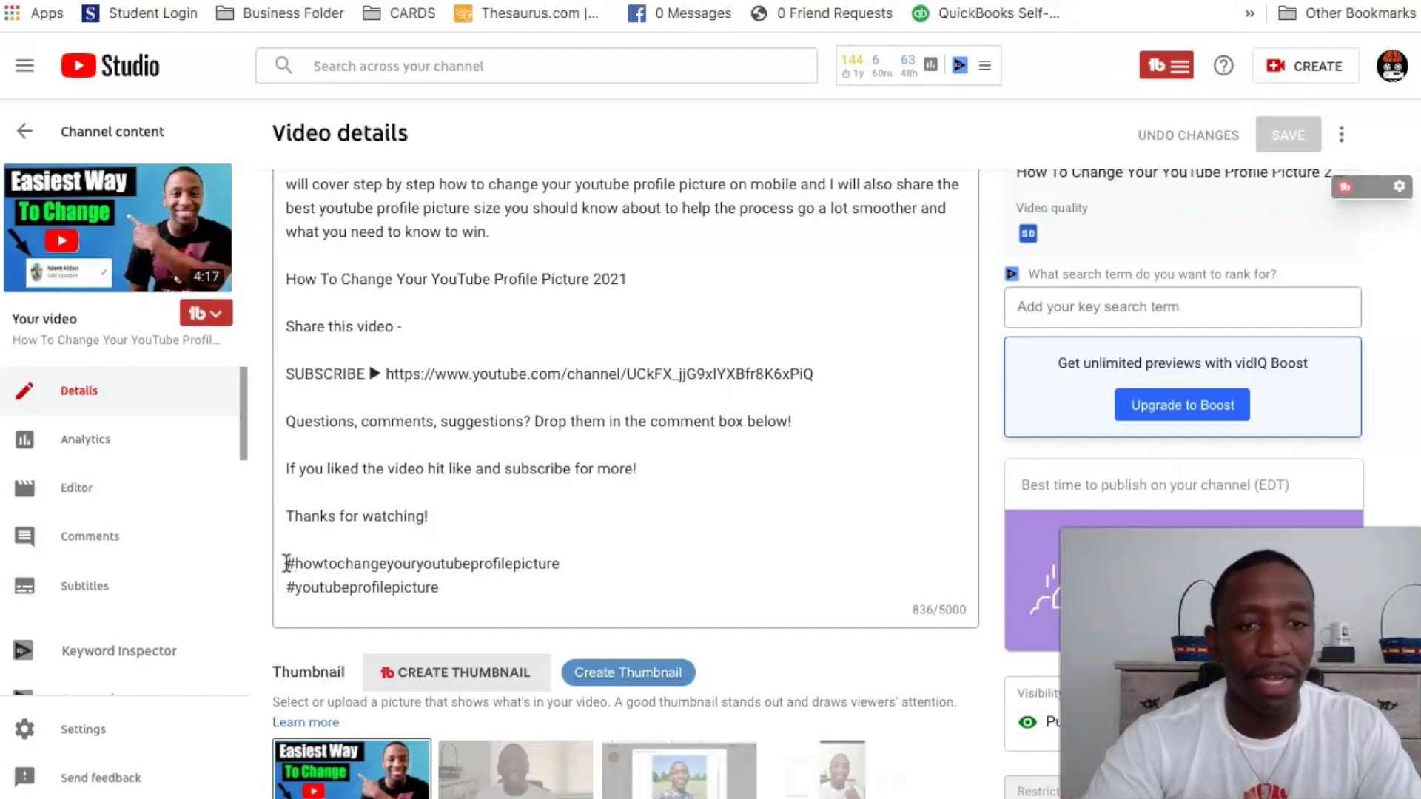
left_click_drag(286, 564, 505, 578)
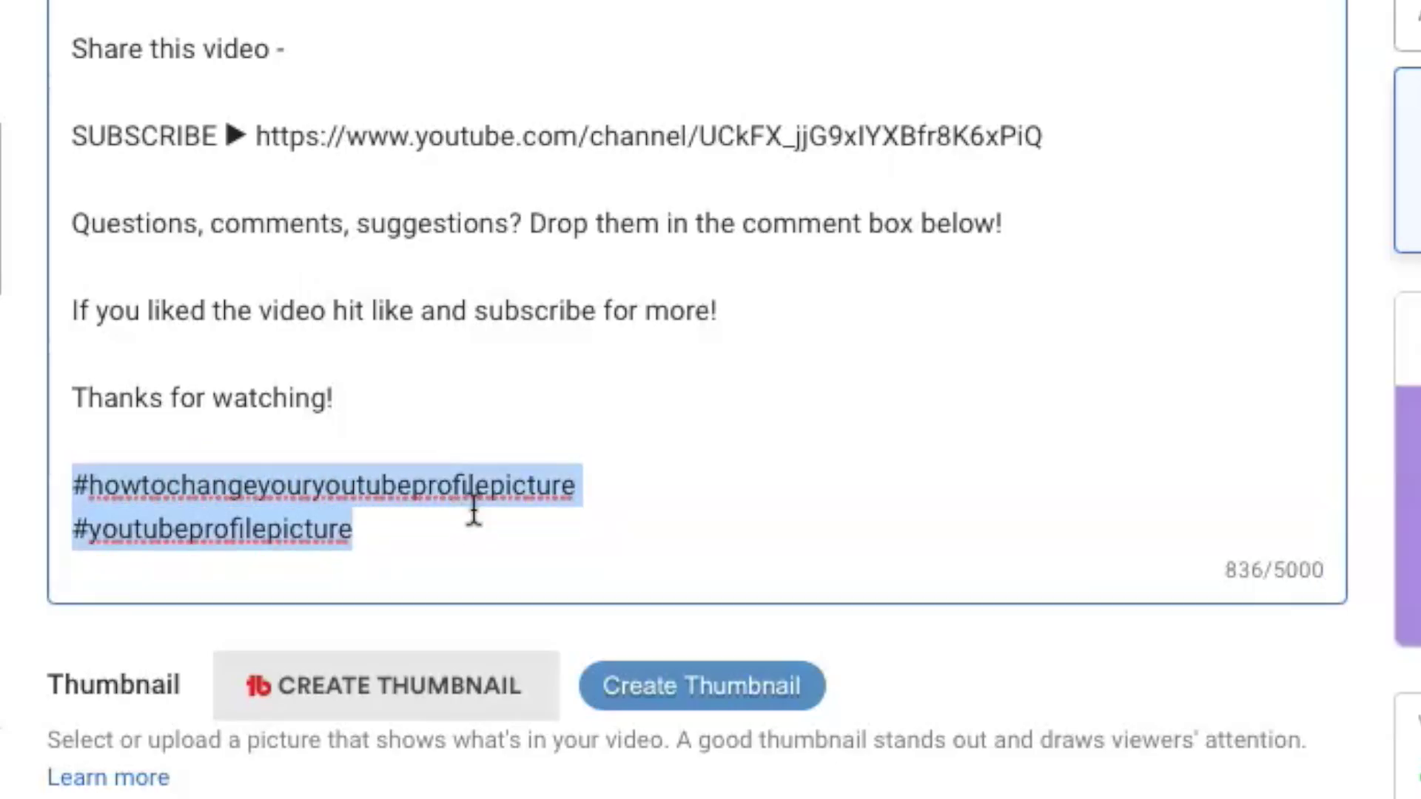
left_click(731, 466)
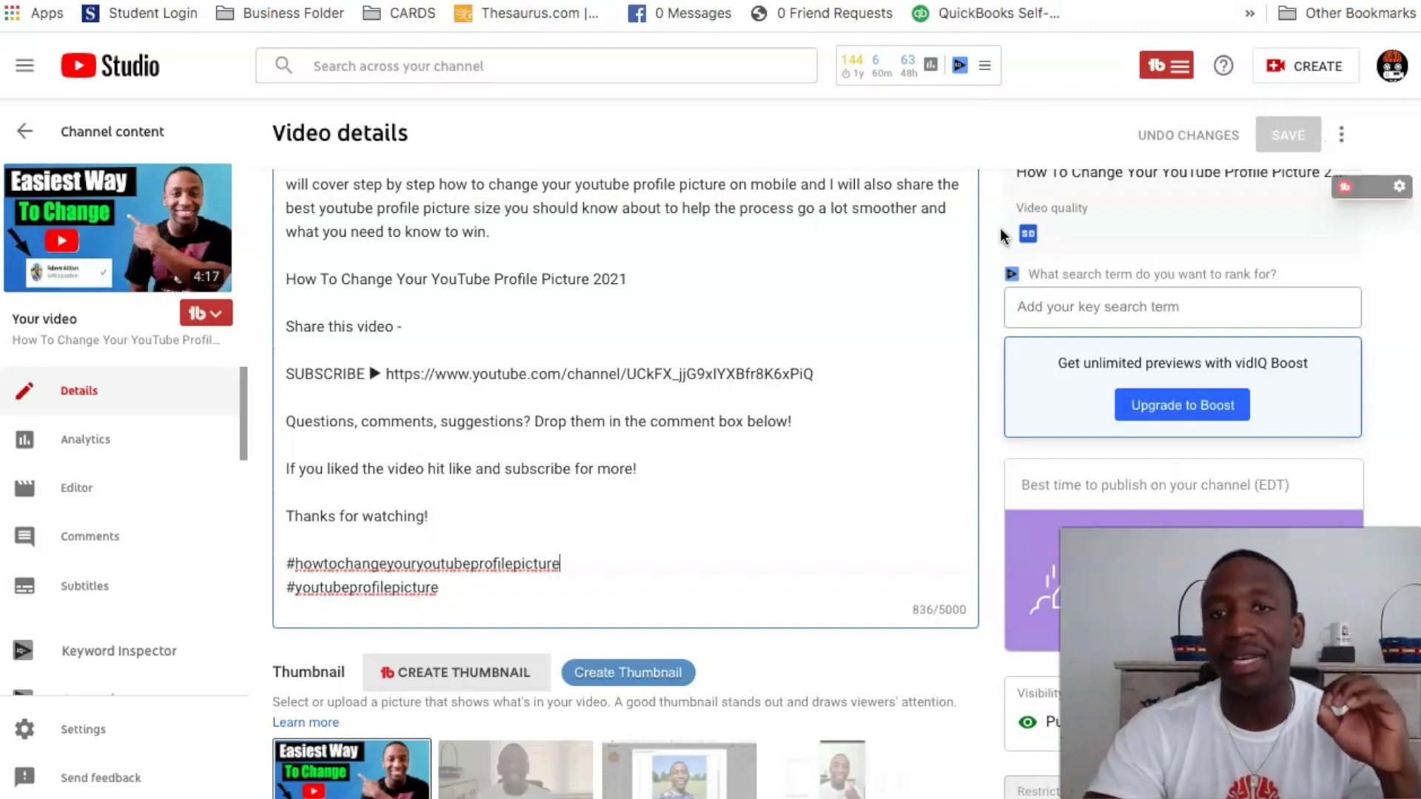
scroll(986, 199, "up", 3)
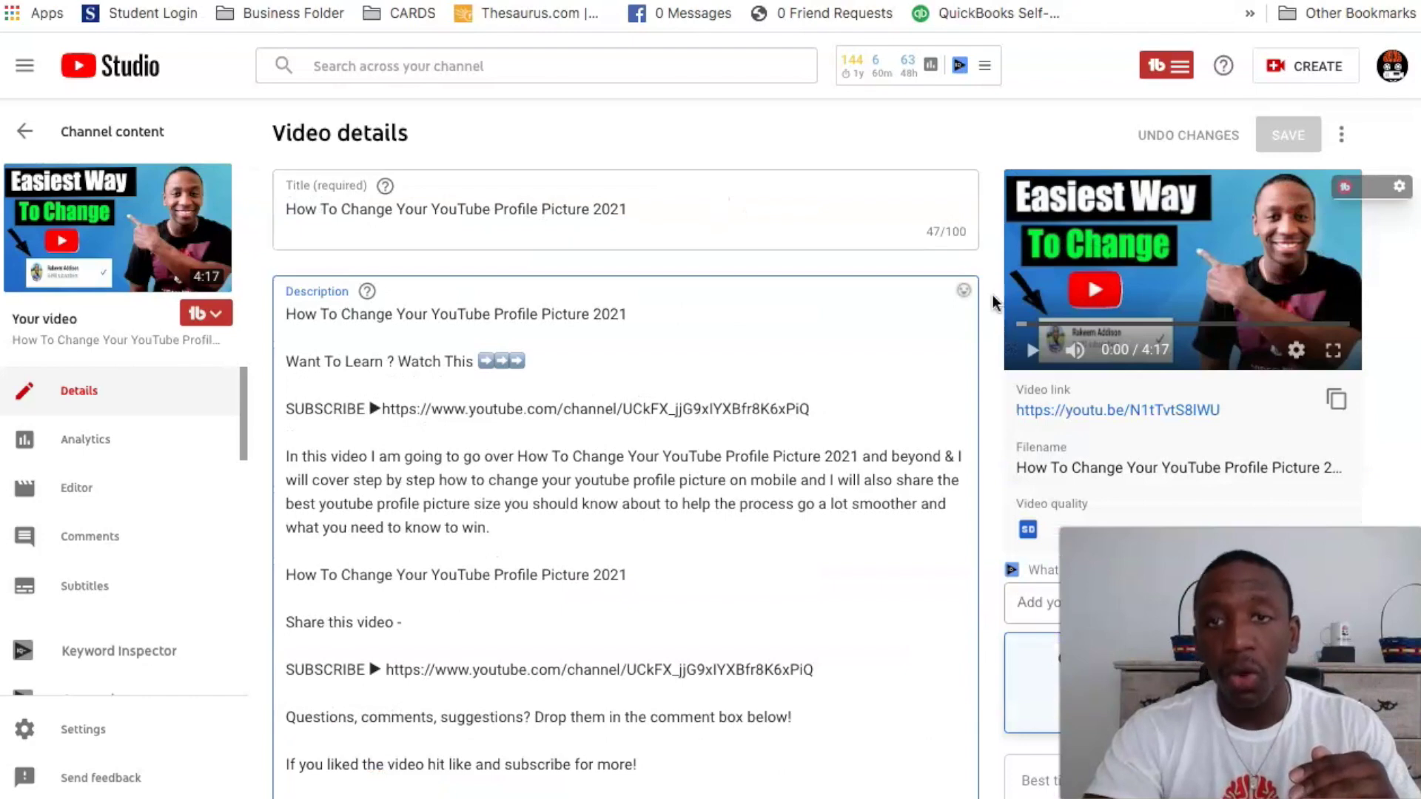
scroll(1000, 336, "down", 2)
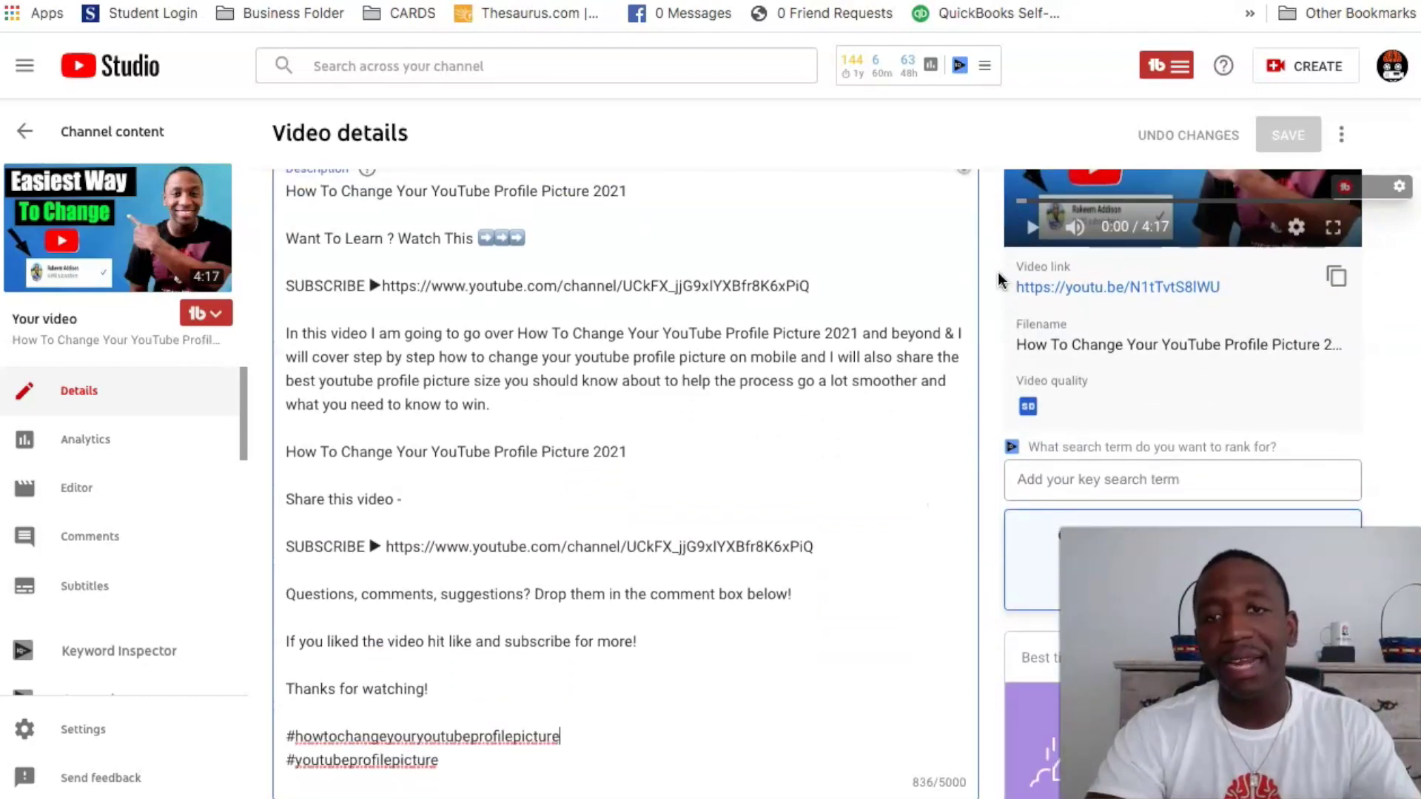
scroll(994, 263, "up", 2)
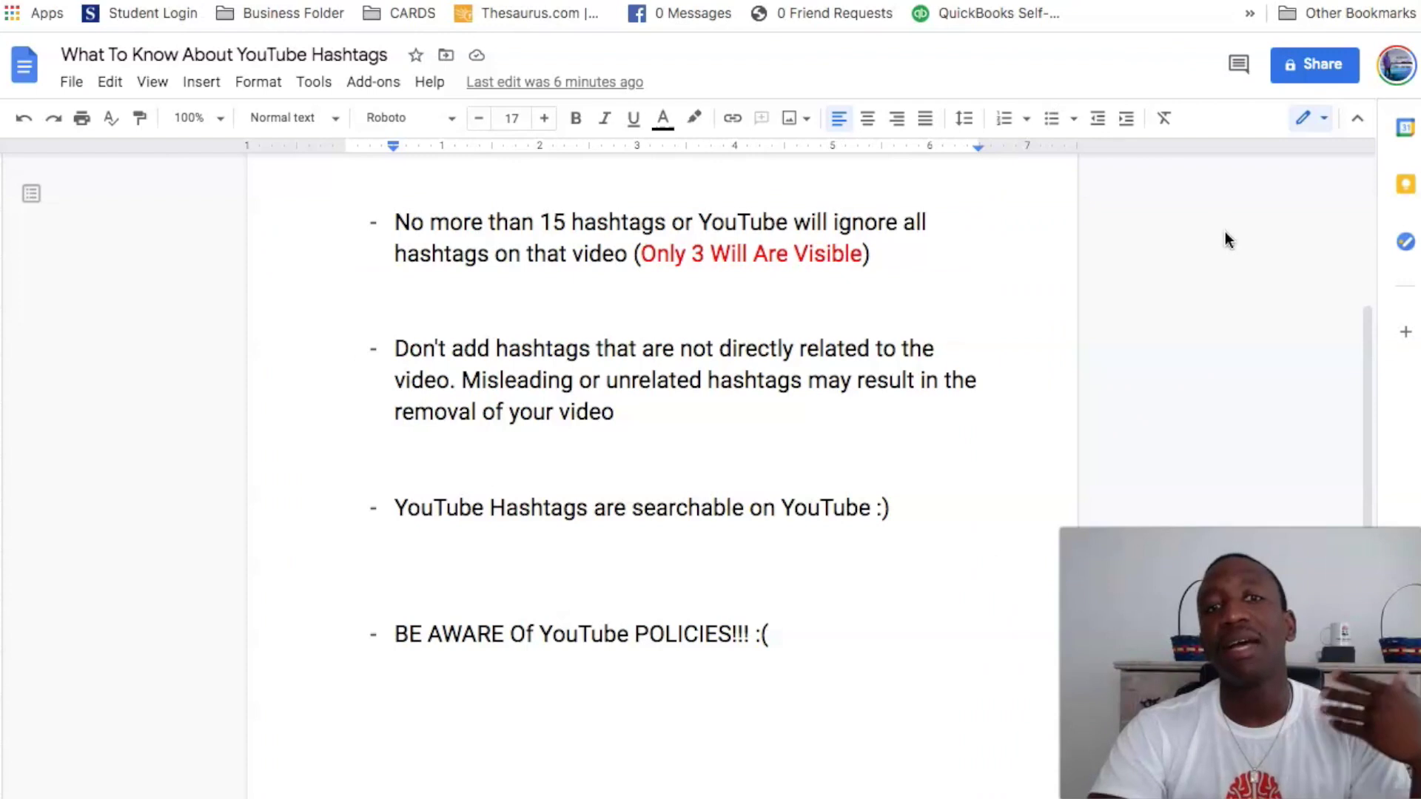
scroll(1224, 238, "up", 3)
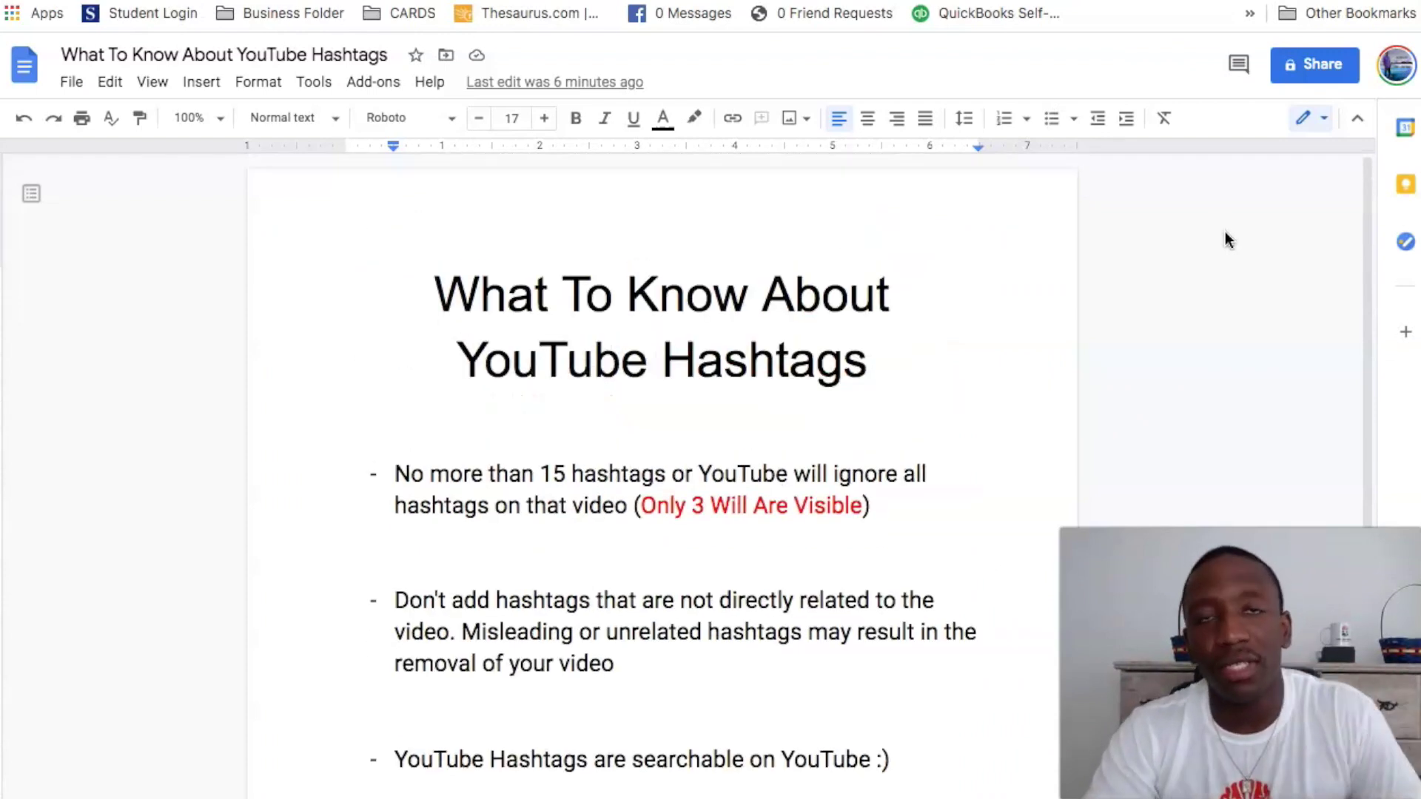
scroll(1224, 239, "down", 1)
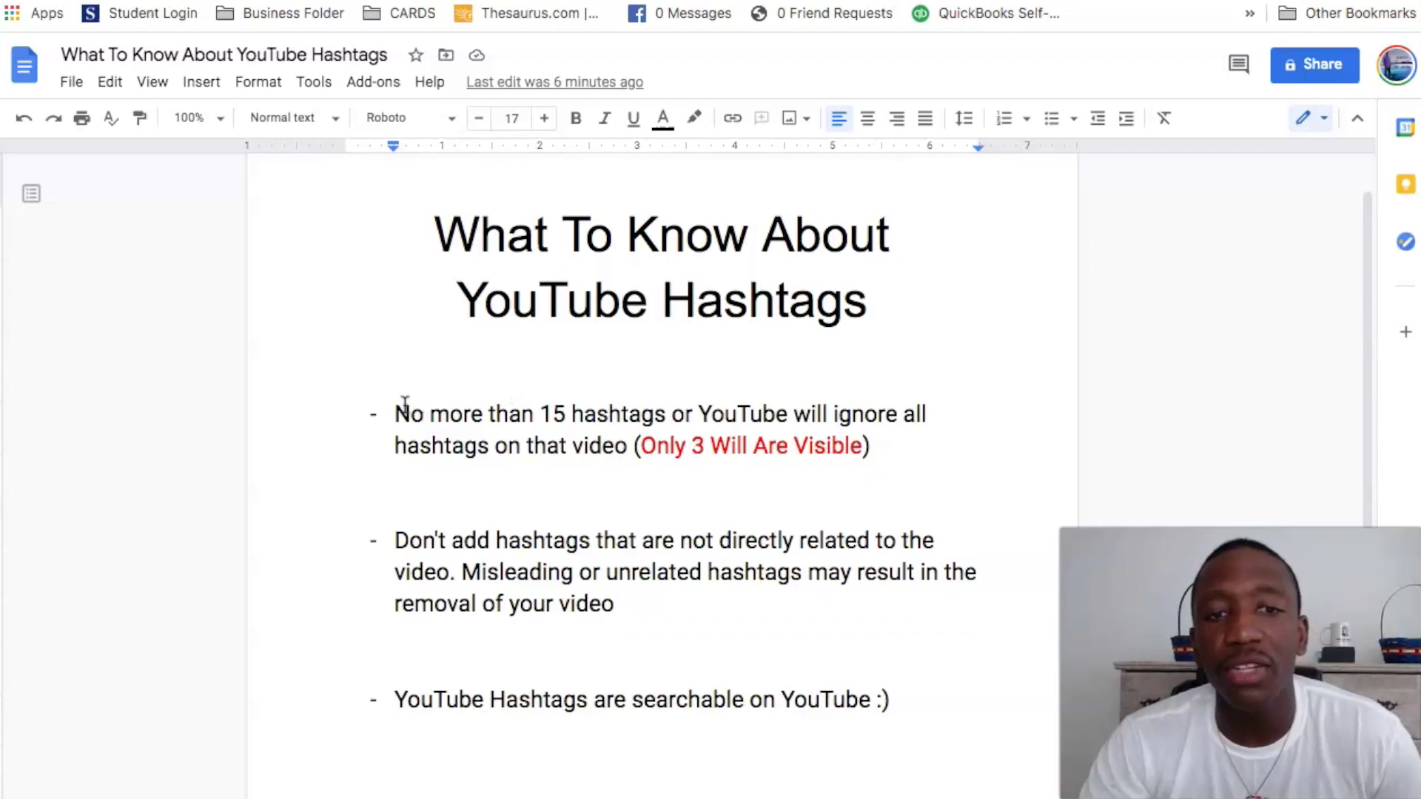
Step: Highlight the notes on the 15-hashtag limit and 'Only 3 Will Are Visible', checking the public video page
left_click_drag(396, 413, 719, 414)
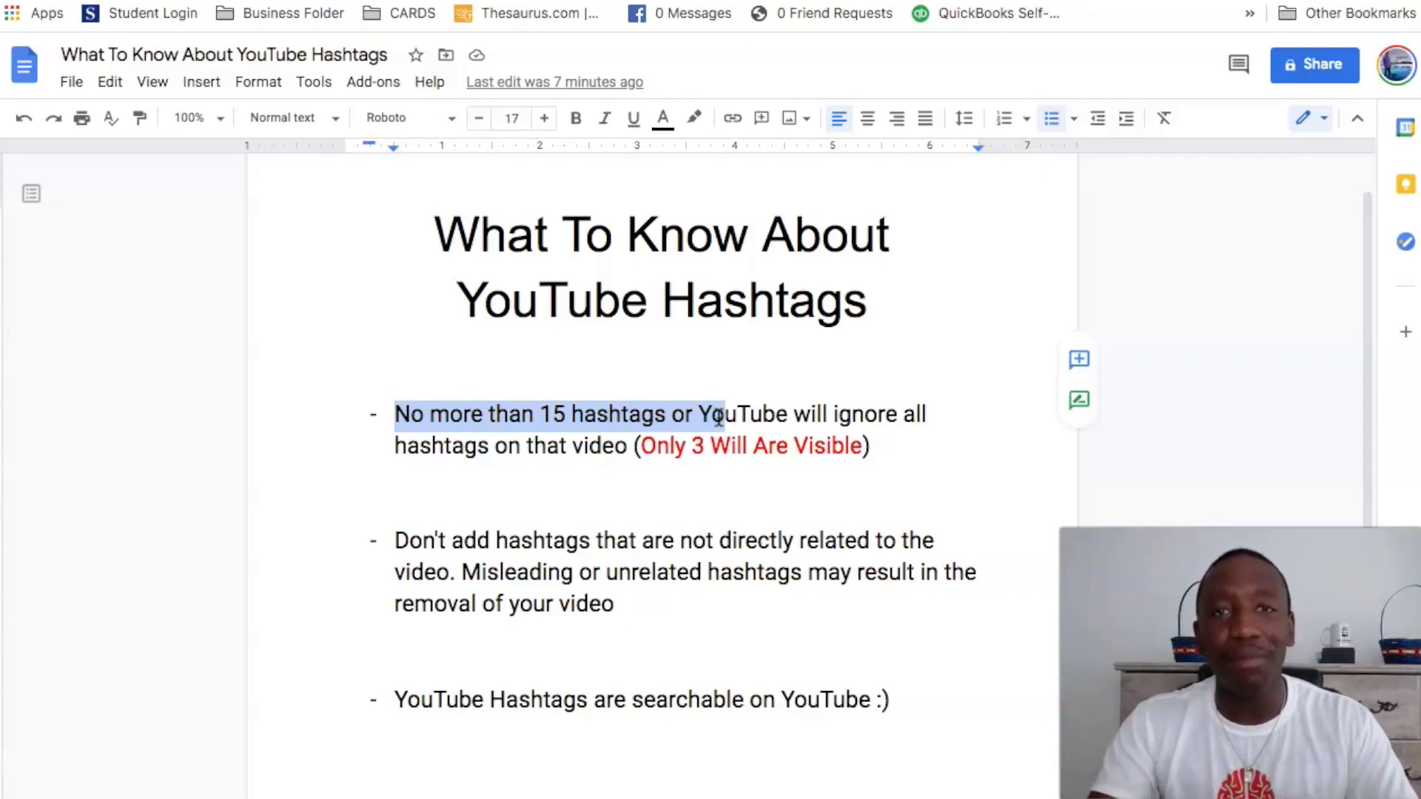
left_click(699, 415)
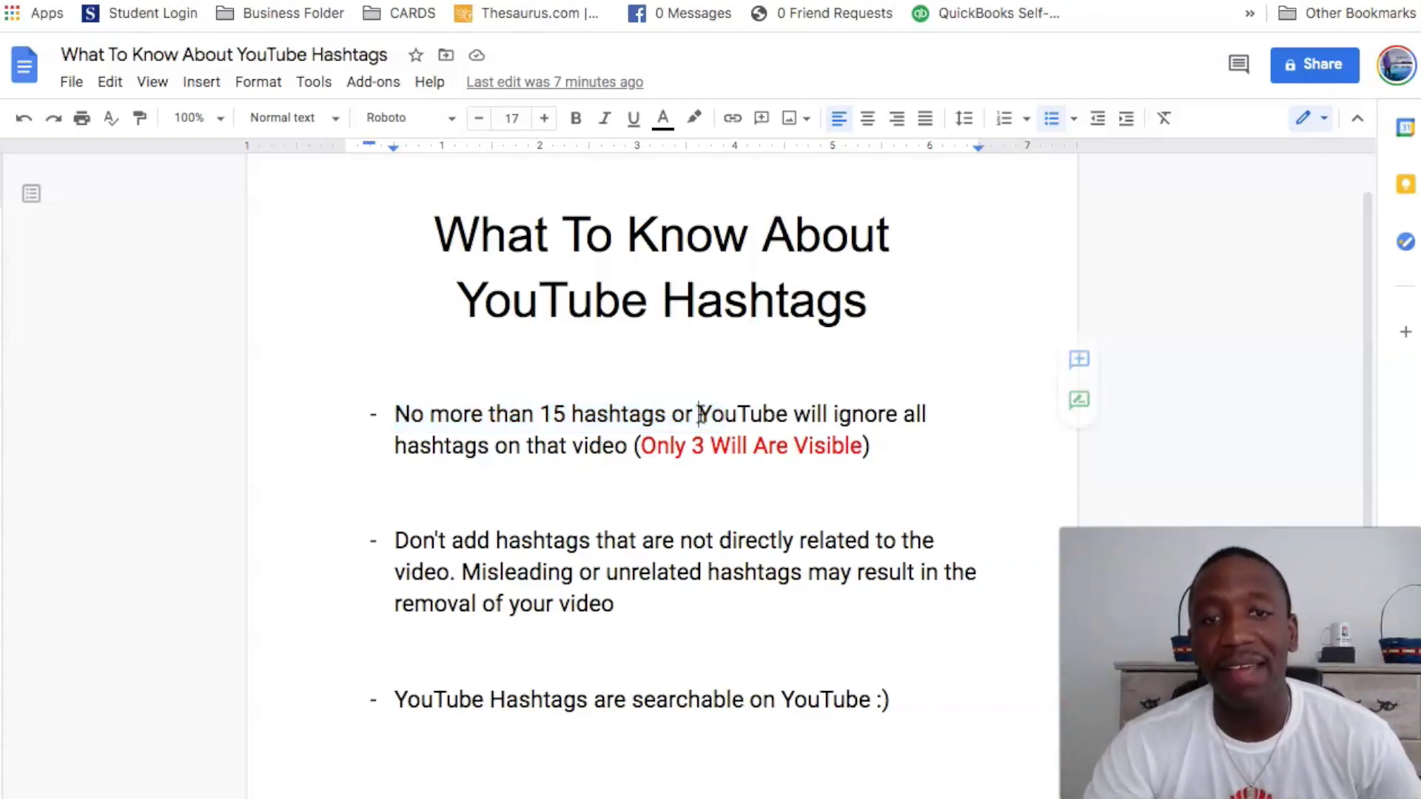
left_click_drag(701, 415, 601, 447)
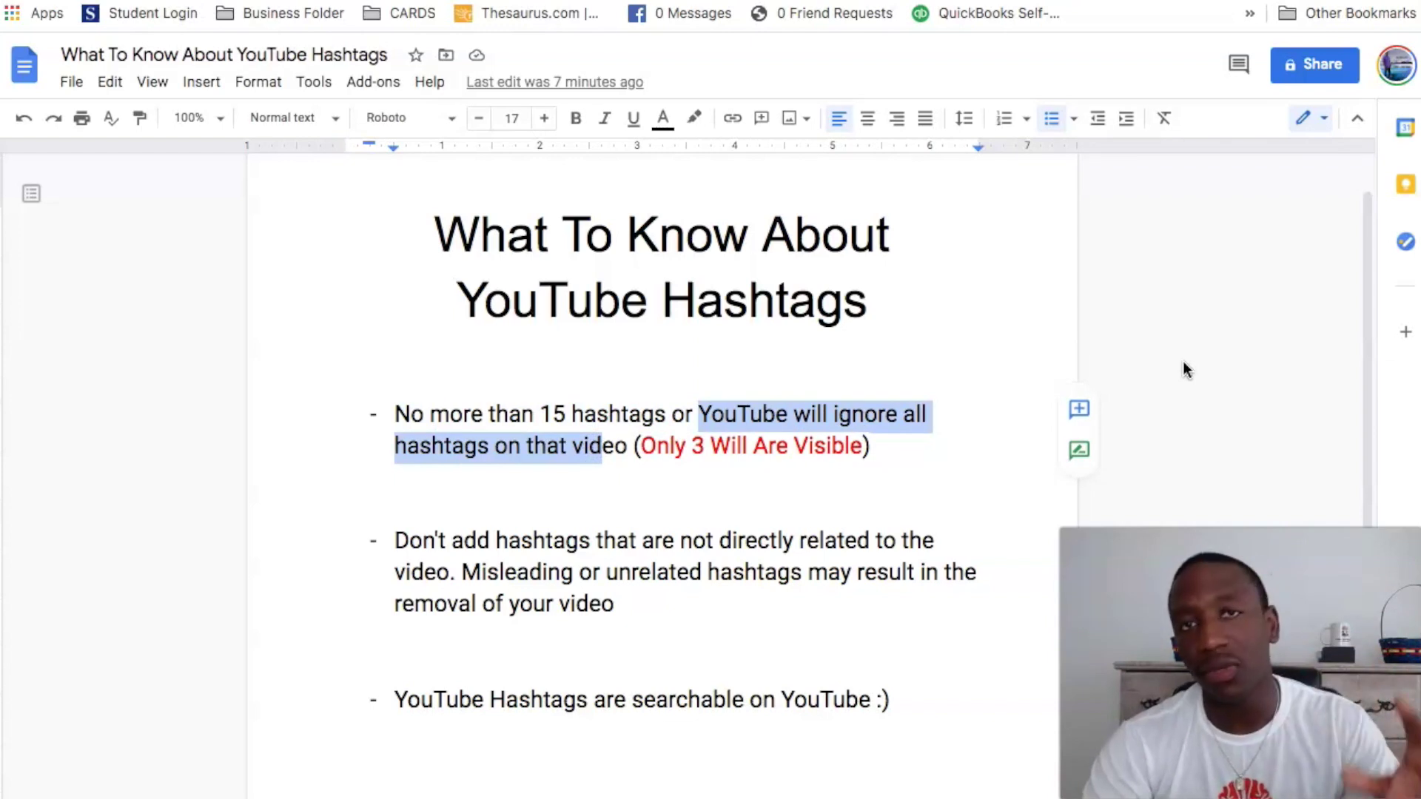
left_click(628, 445, "shift")
left_click_drag(641, 446, 865, 455)
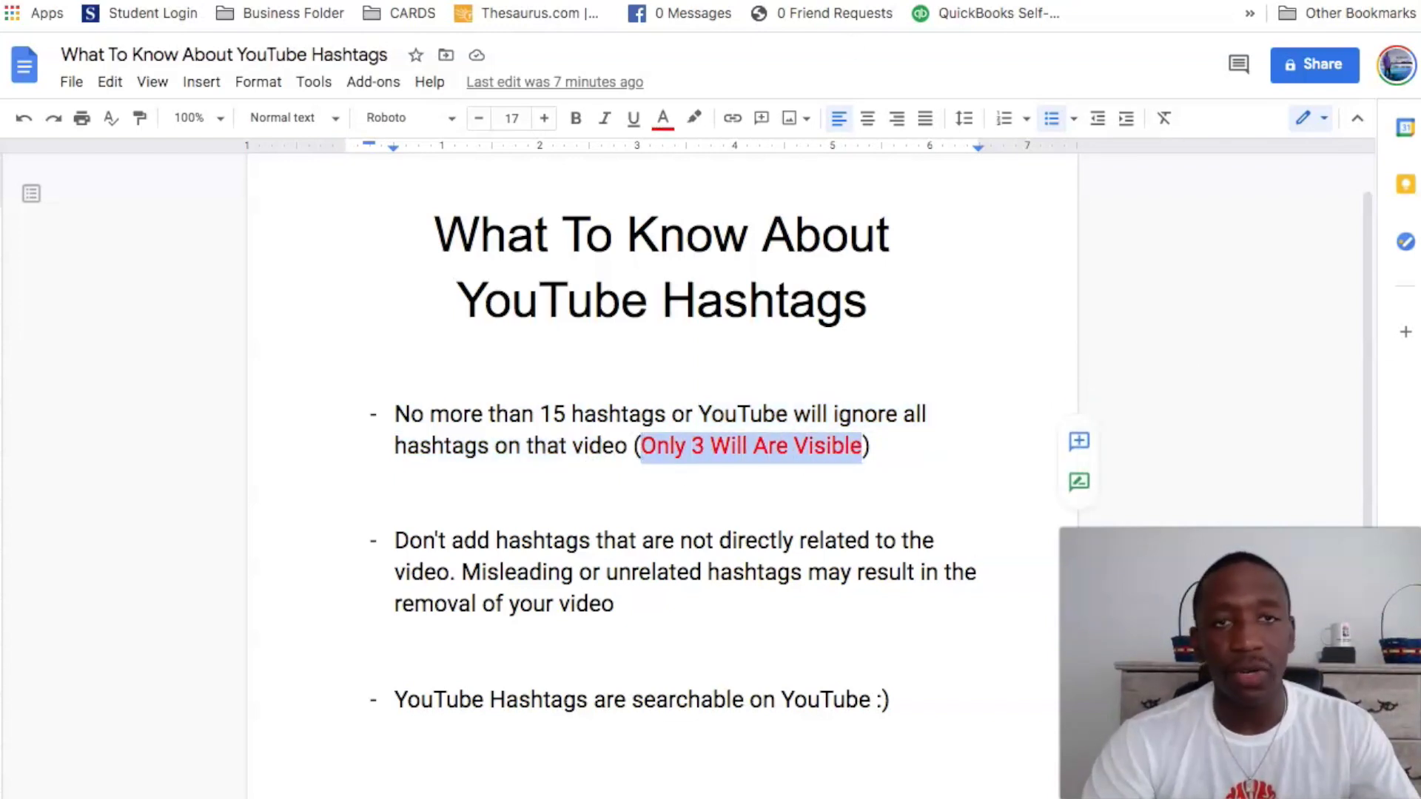
left_click(872, 787)
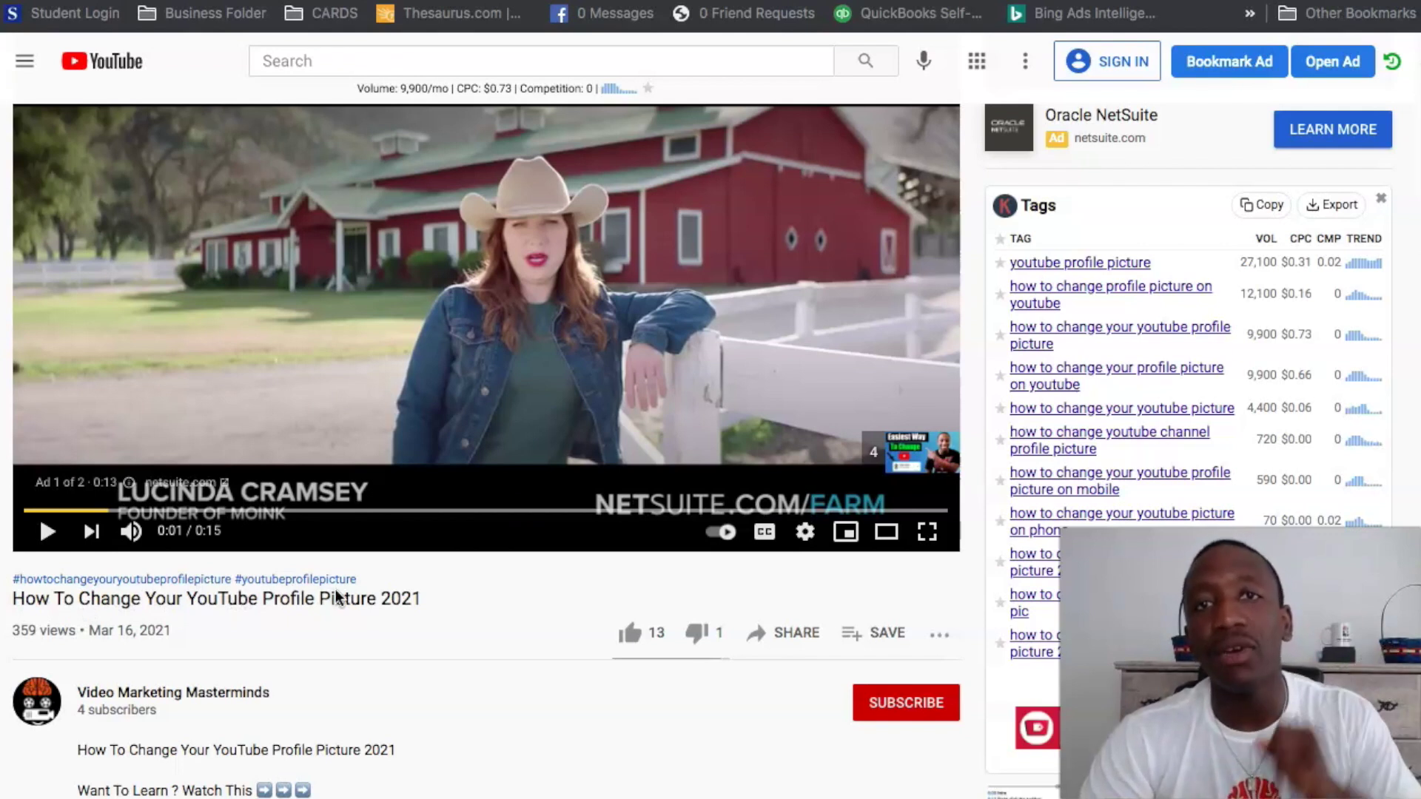
mouse_move(710, 794)
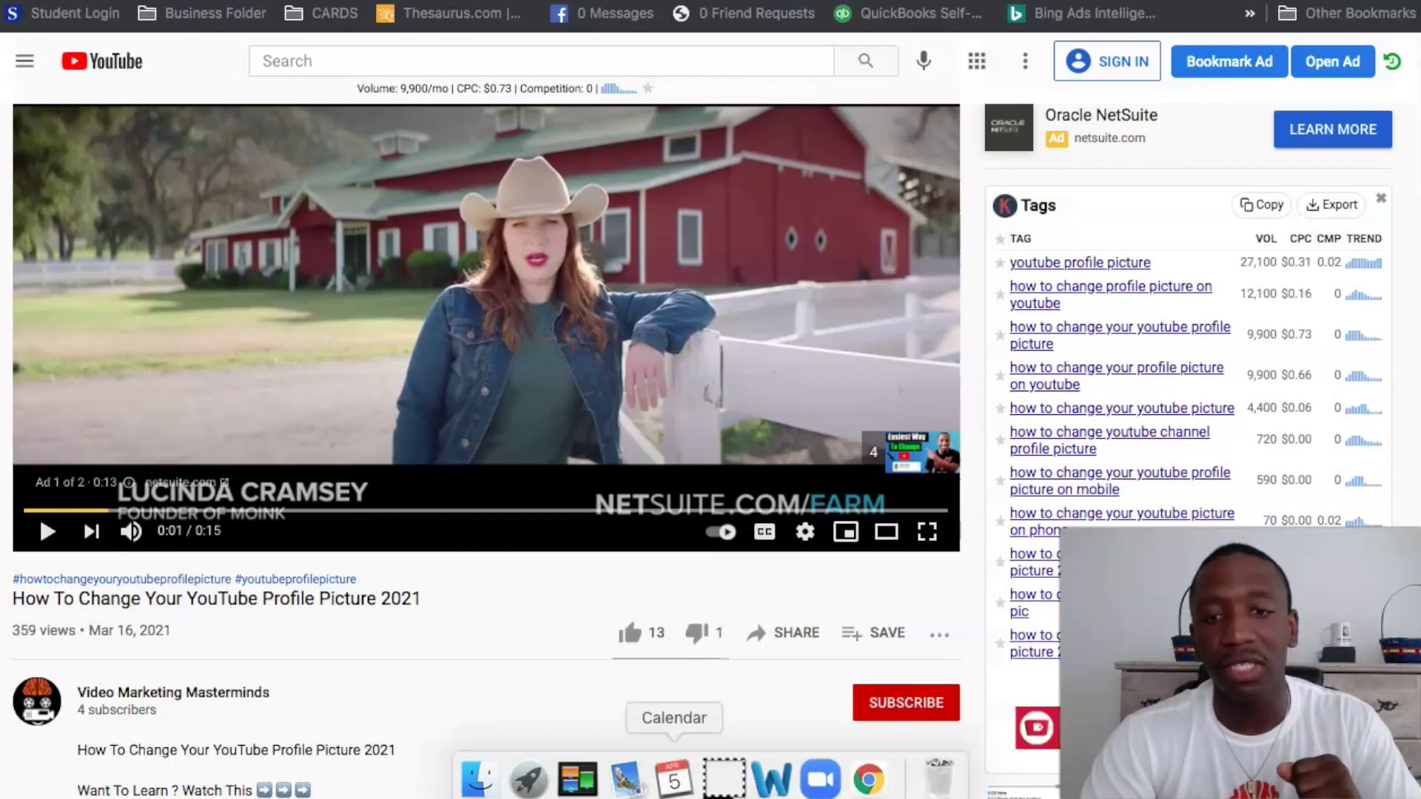
left_click(869, 766)
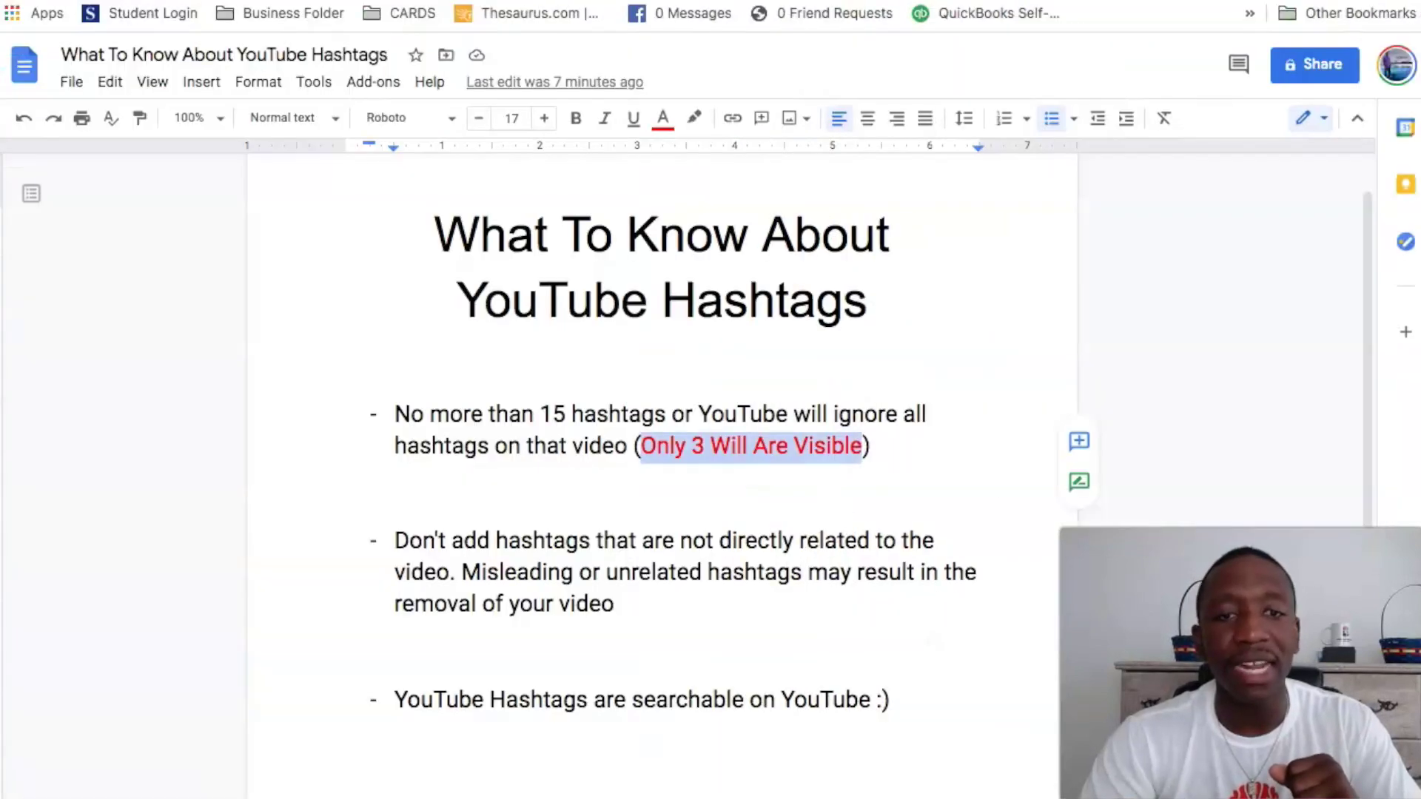
scroll(388, 363, "down", 2)
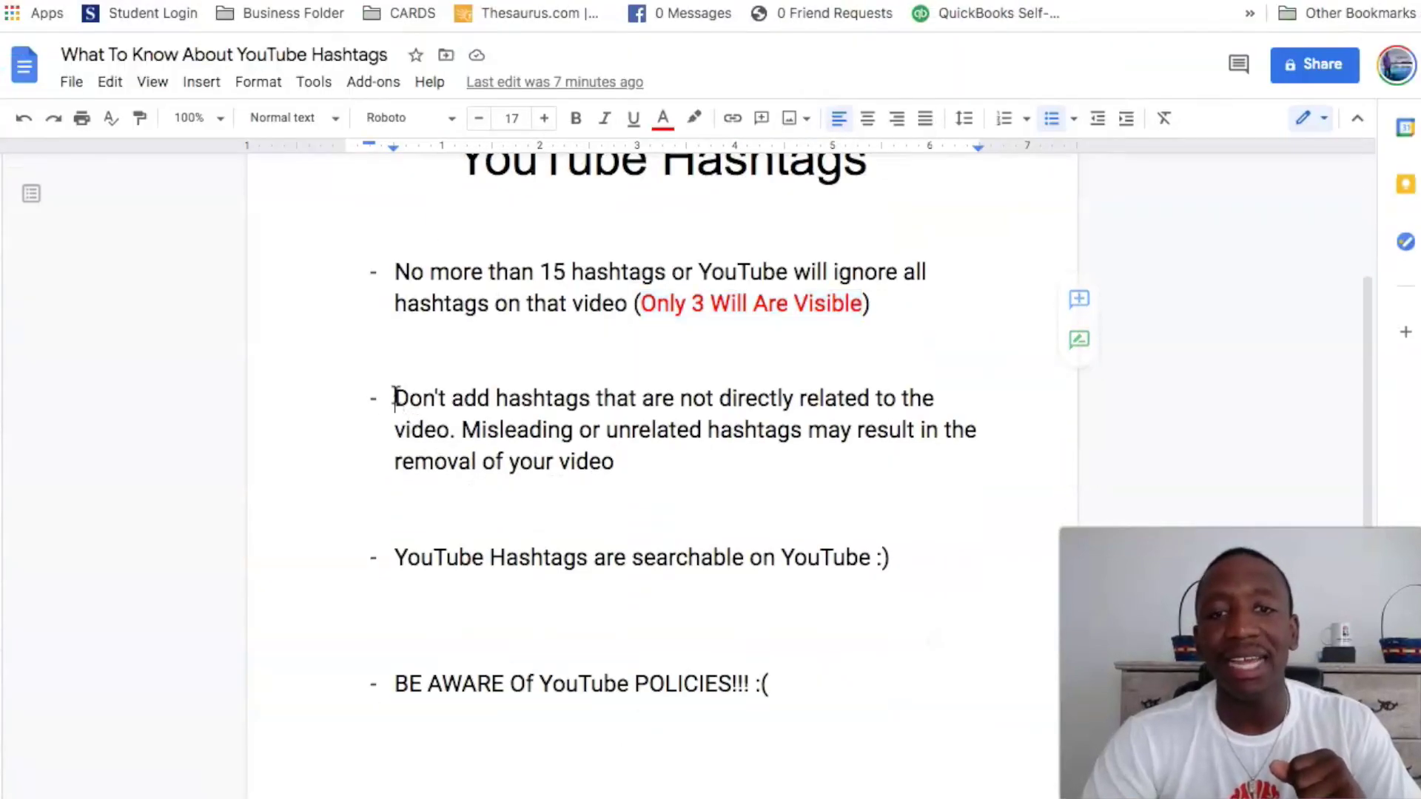
left_click_drag(395, 398, 606, 411)
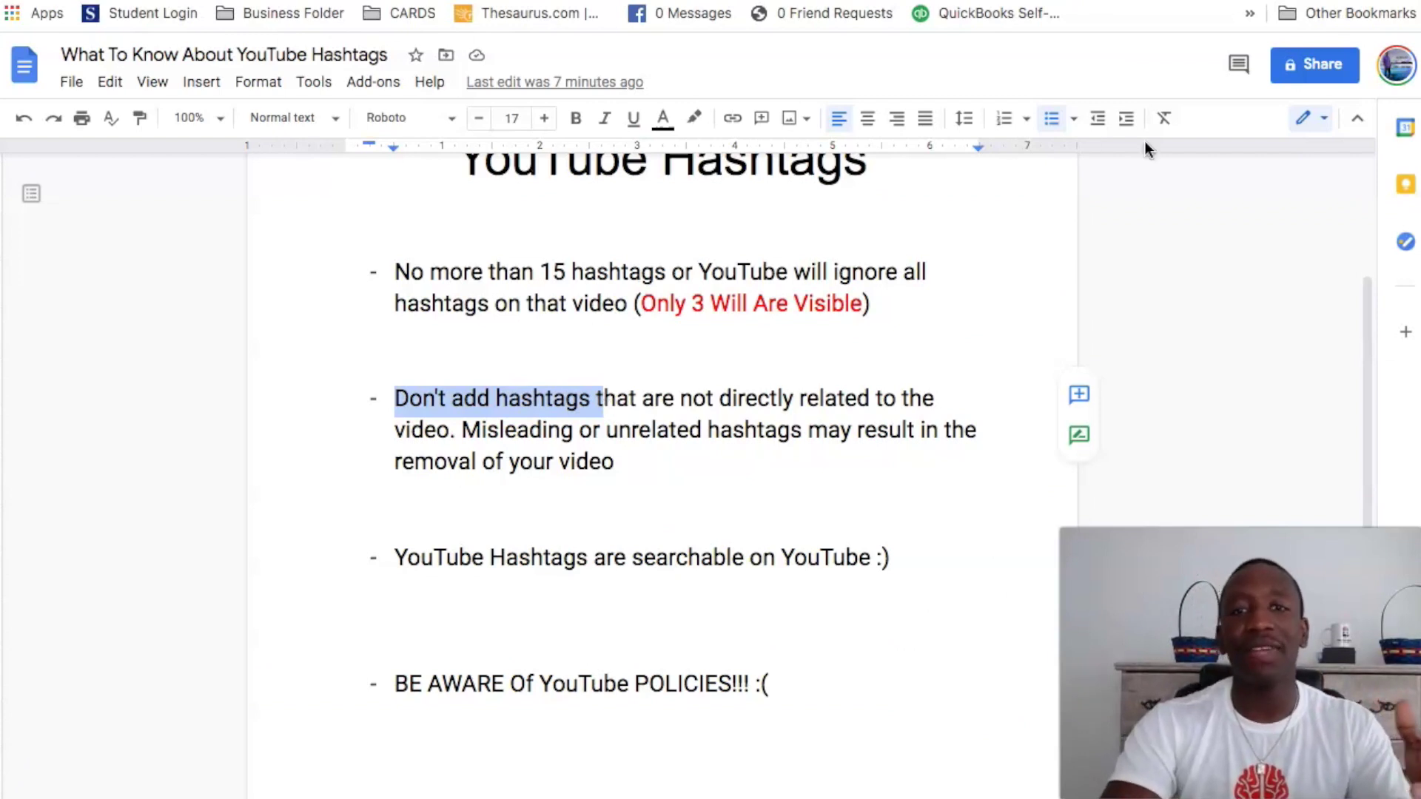
left_click(1205, 310)
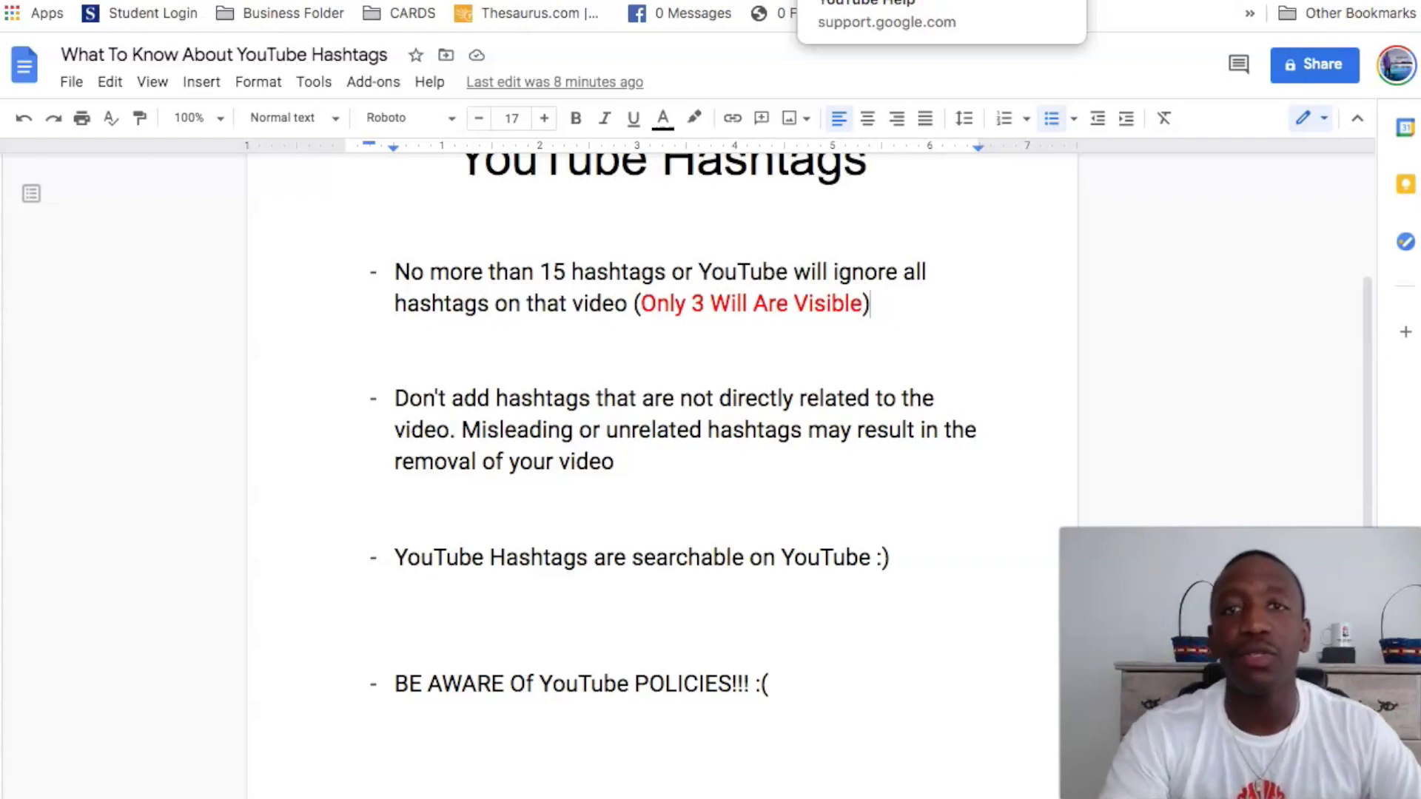
key("ctrl+Tab")
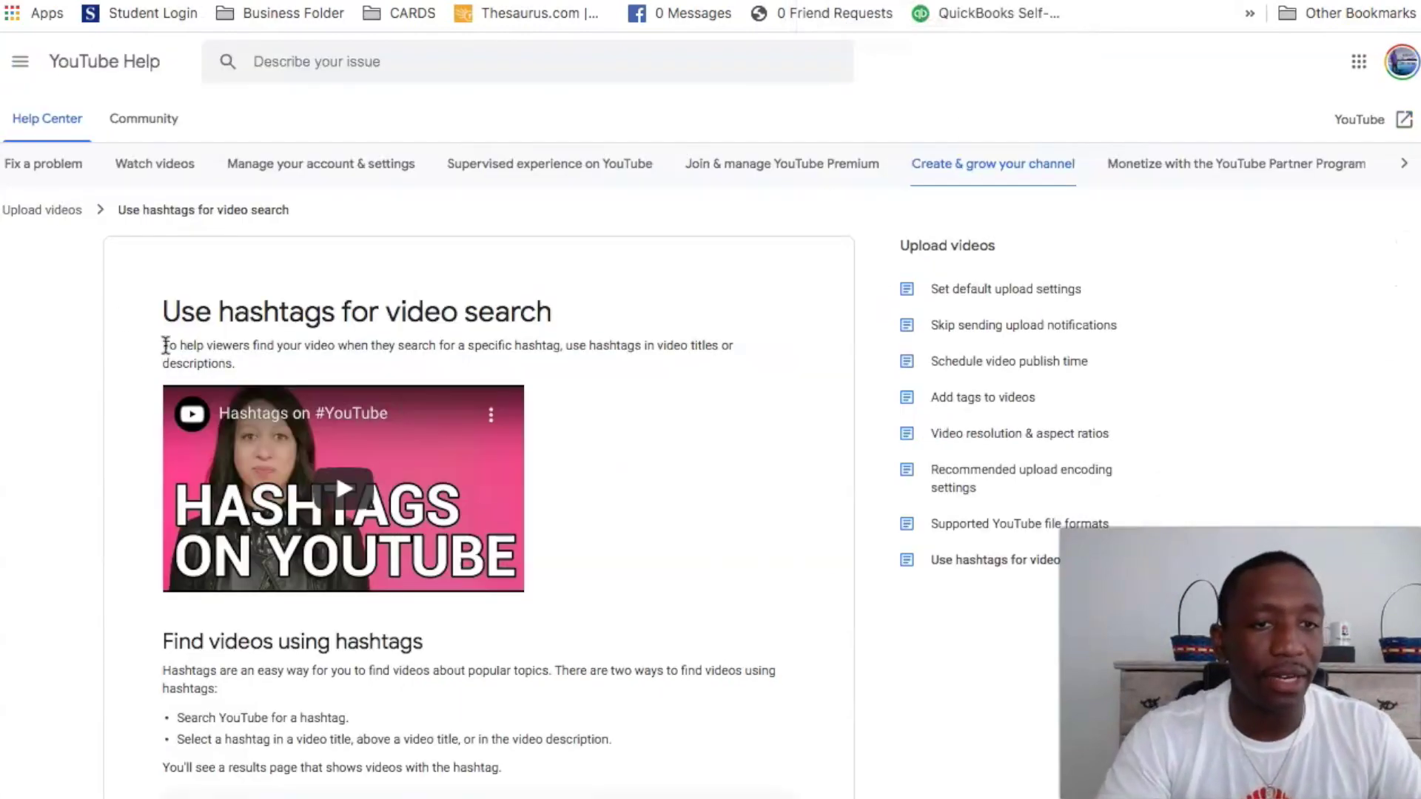
Step: Highlight the Help article's opening paragraph, then clear the highlight
left_click_drag(164, 346, 334, 352)
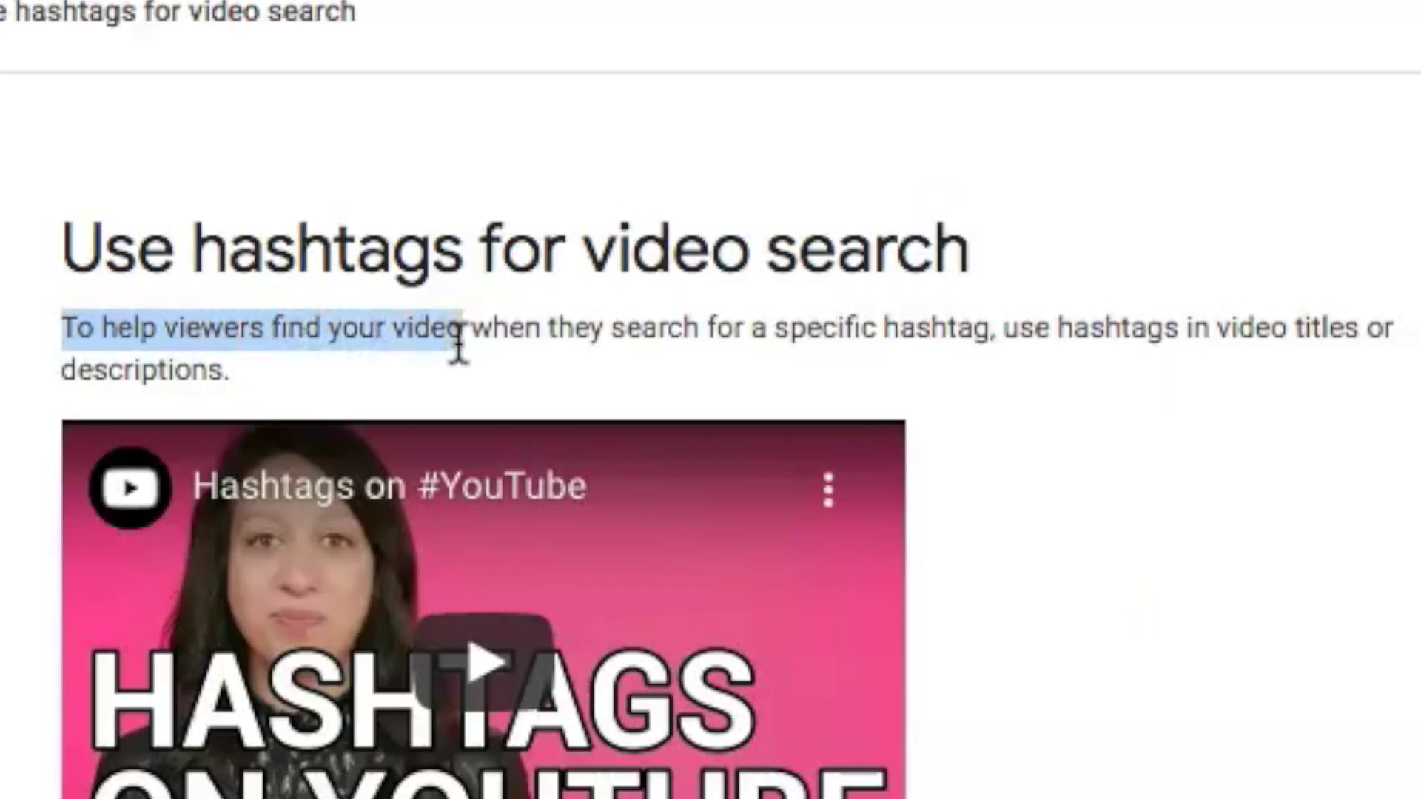
left_click_drag(457, 346, 919, 359)
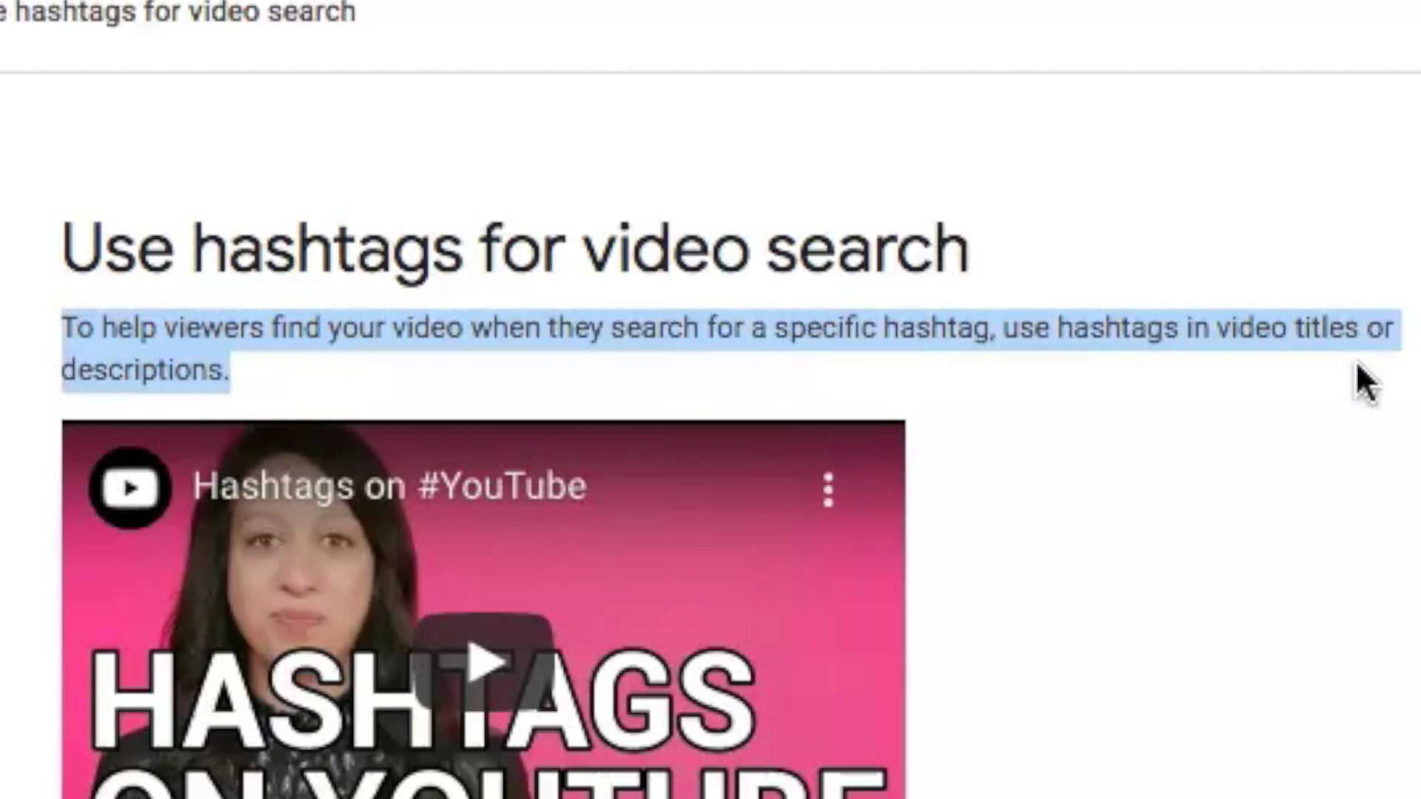
left_click(855, 276)
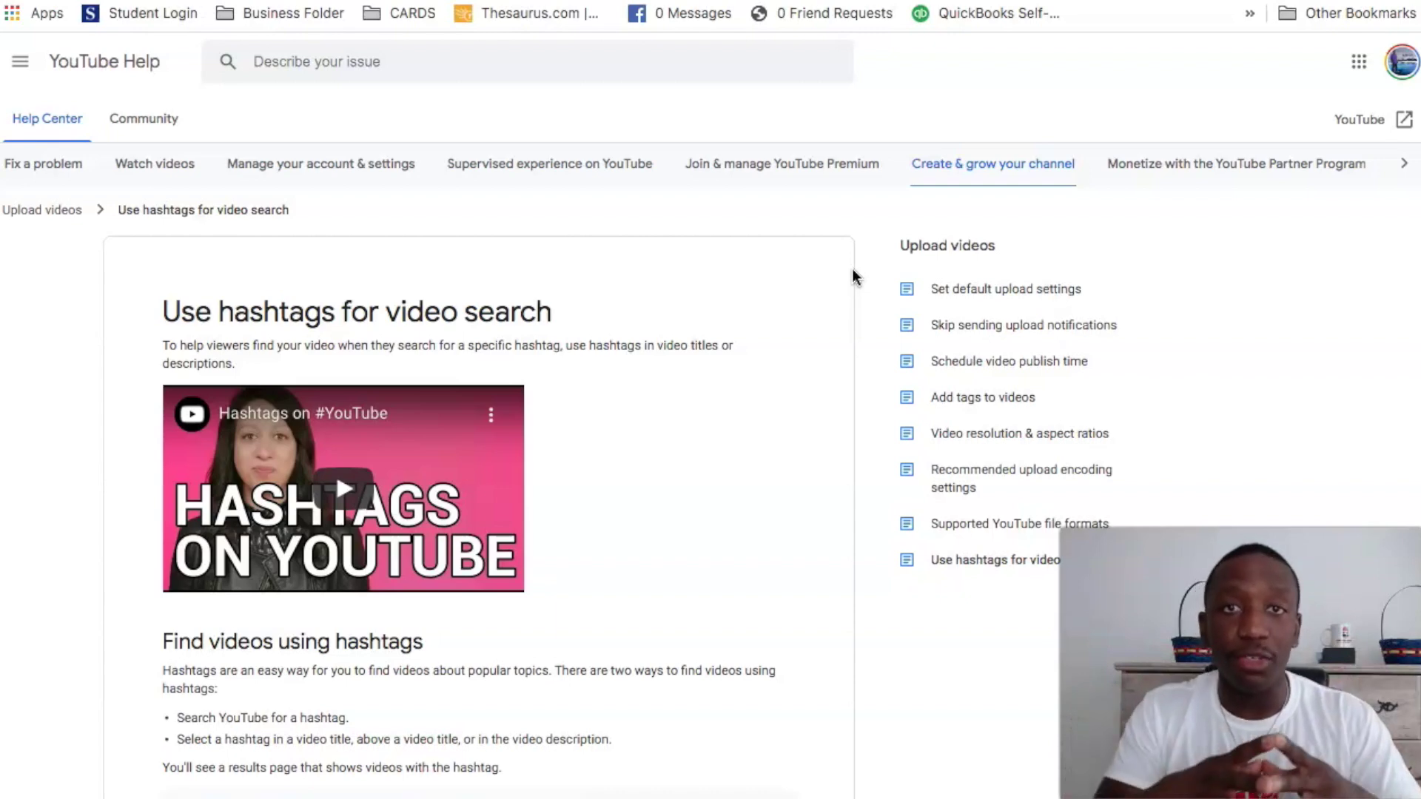
scroll(852, 444, "down", 4)
Step: Highlight the rule that the first three description hashtags appear with the title
left_click(179, 538)
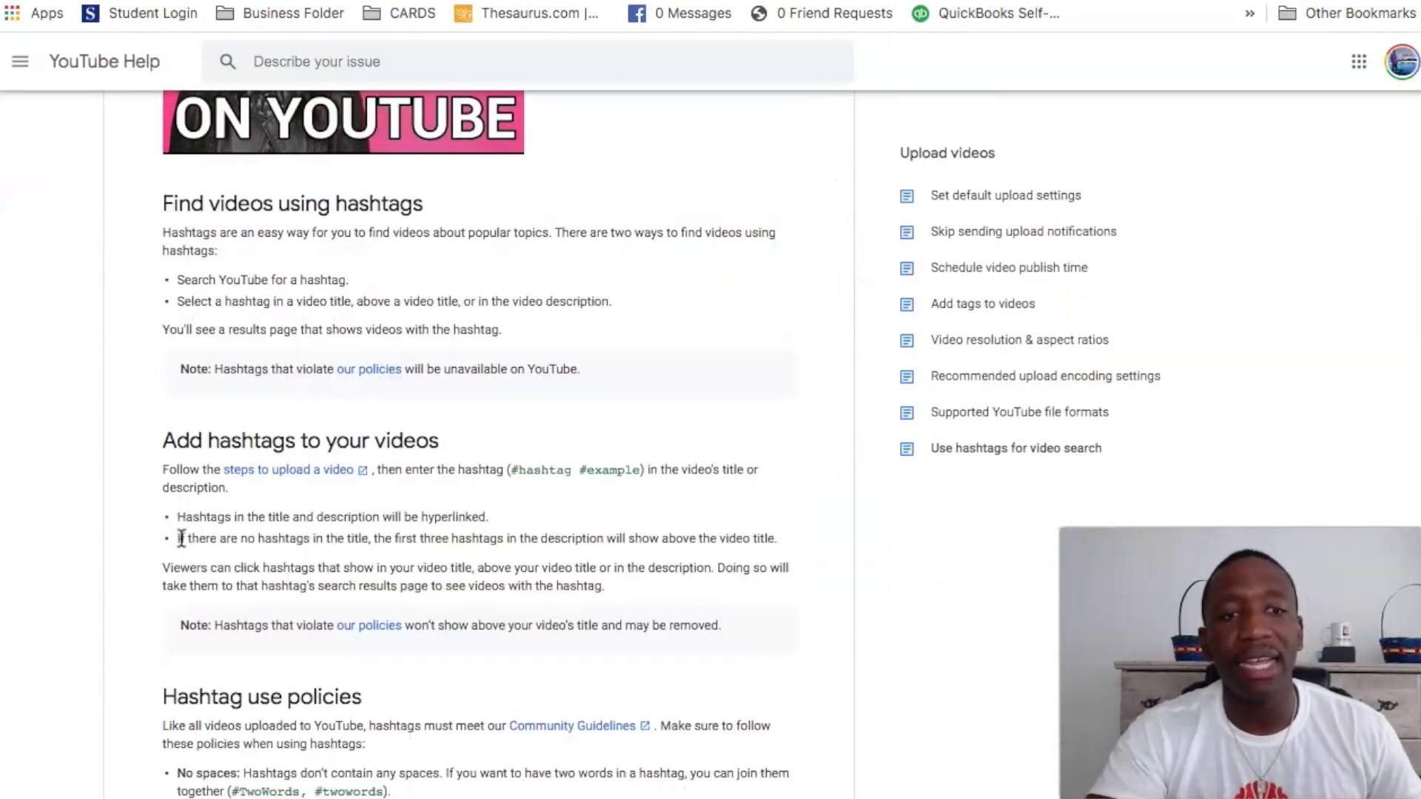
left_click_drag(136, 512, 497, 503)
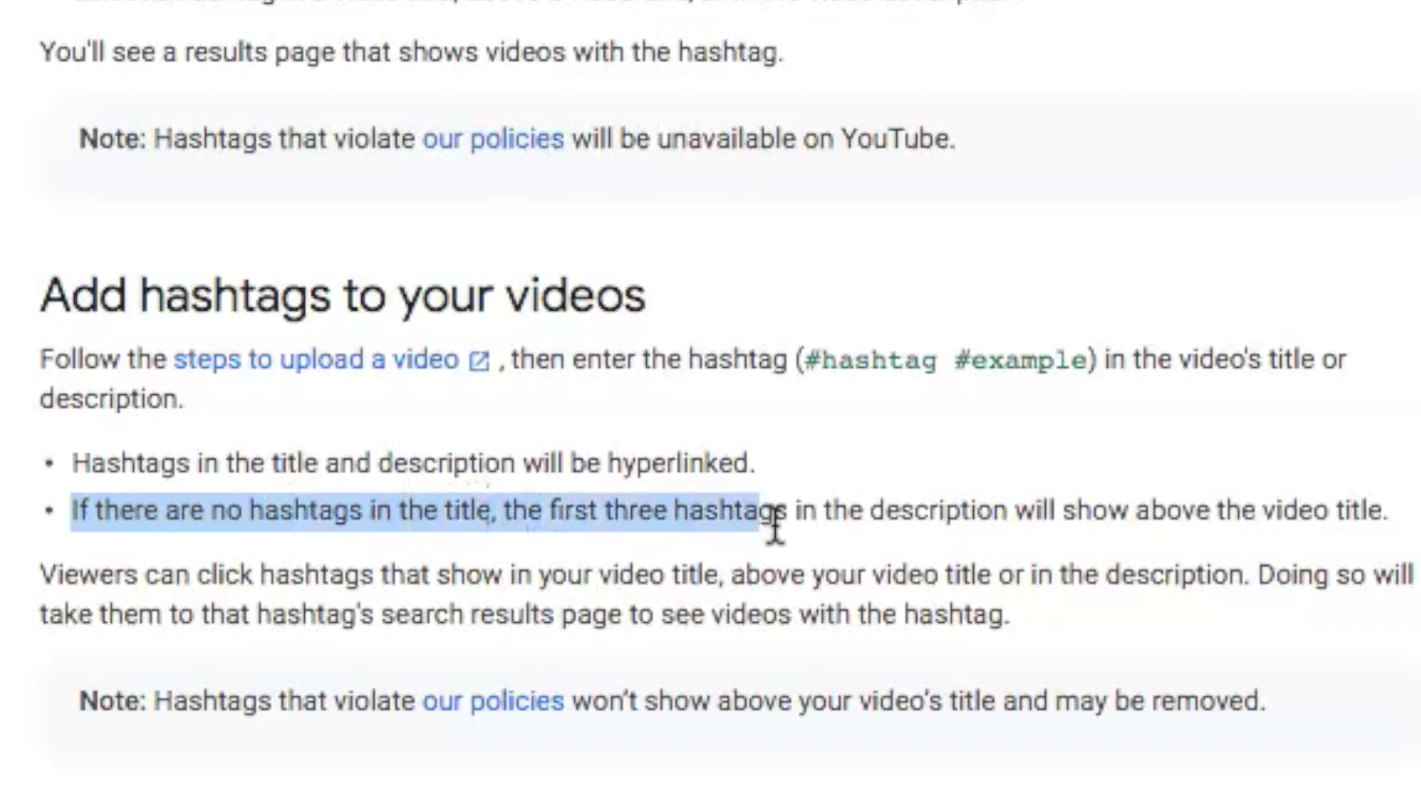
mouse_move(497, 503)
left_mouse_down()
mouse_move(1105, 546)
mouse_move(1344, 523)
left_mouse_up()
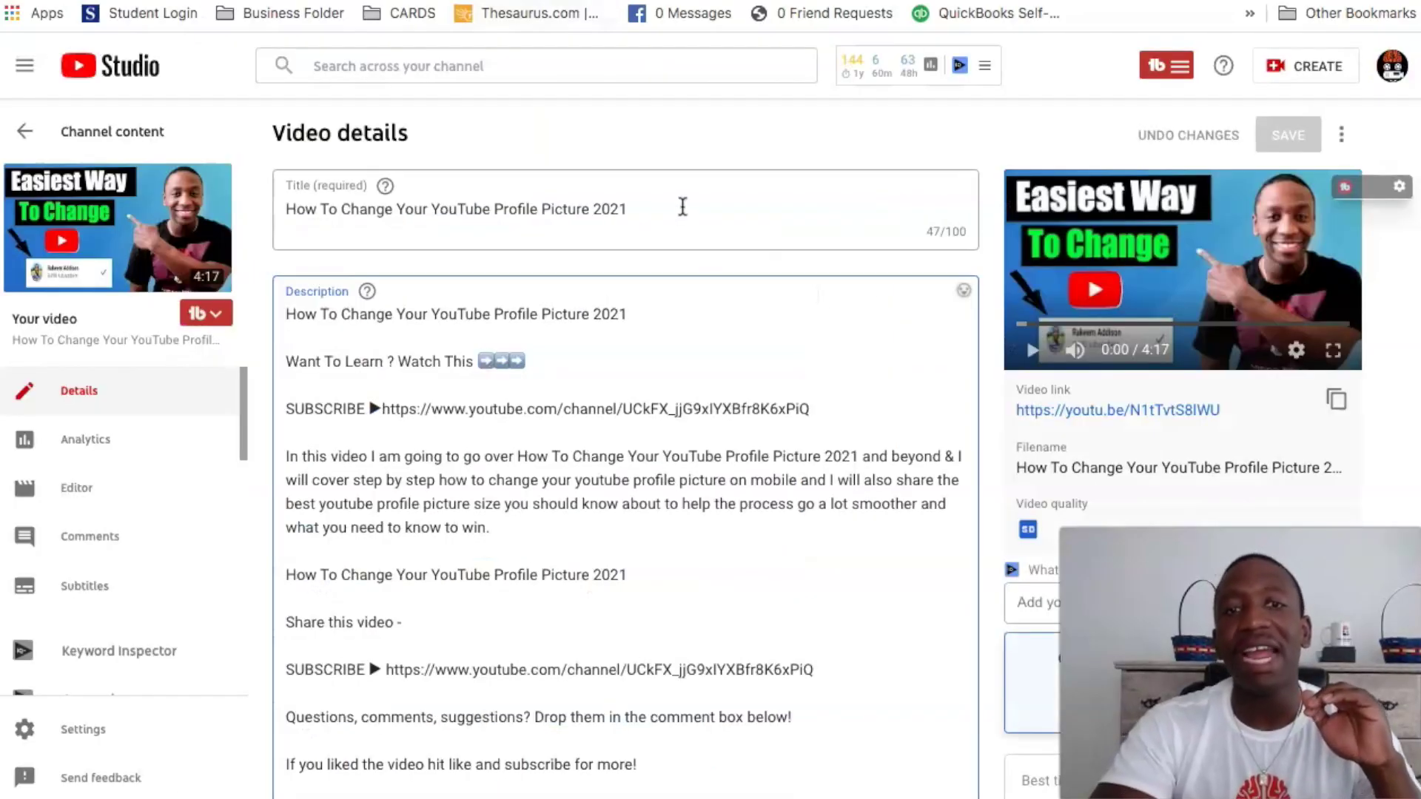
left_click(680, 206)
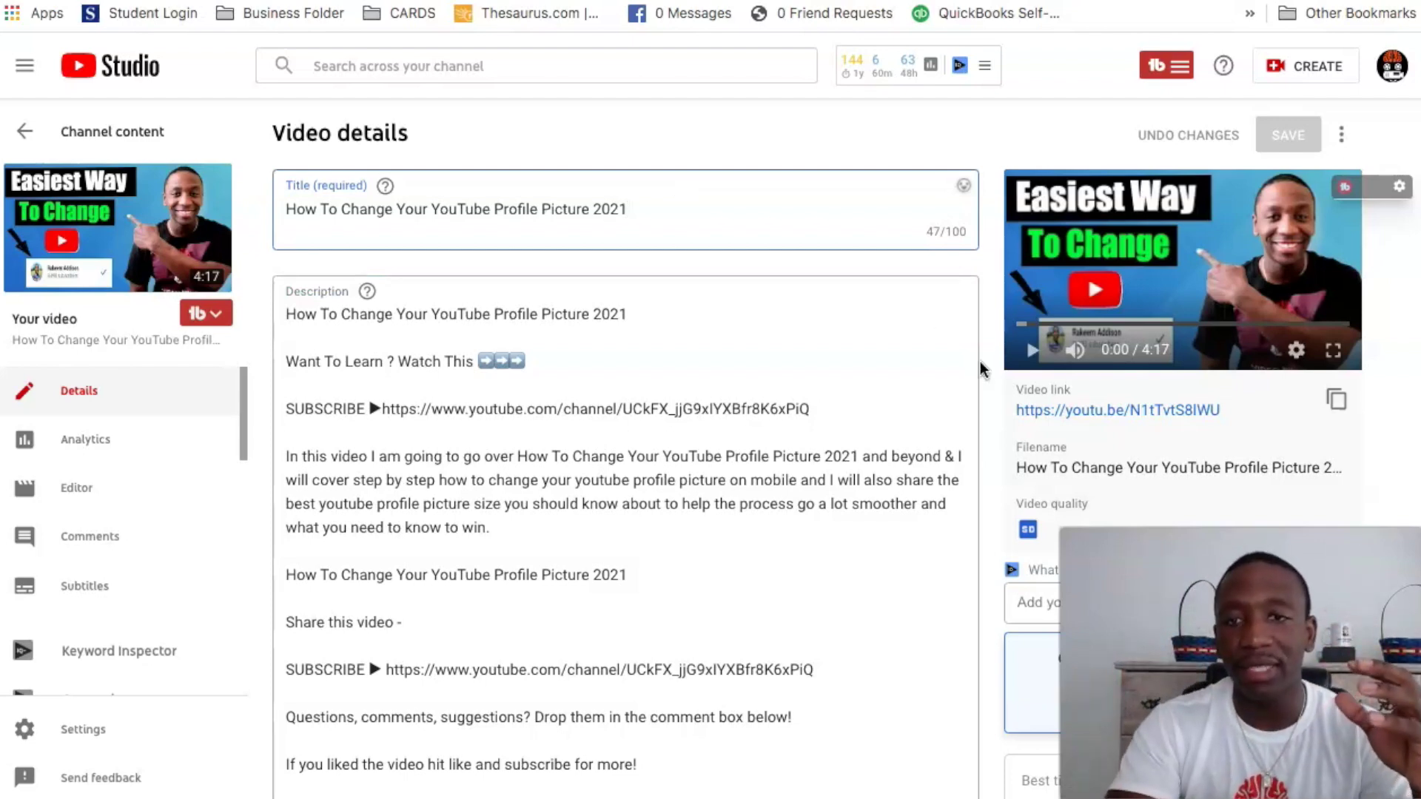
scroll(981, 371, "down", 2)
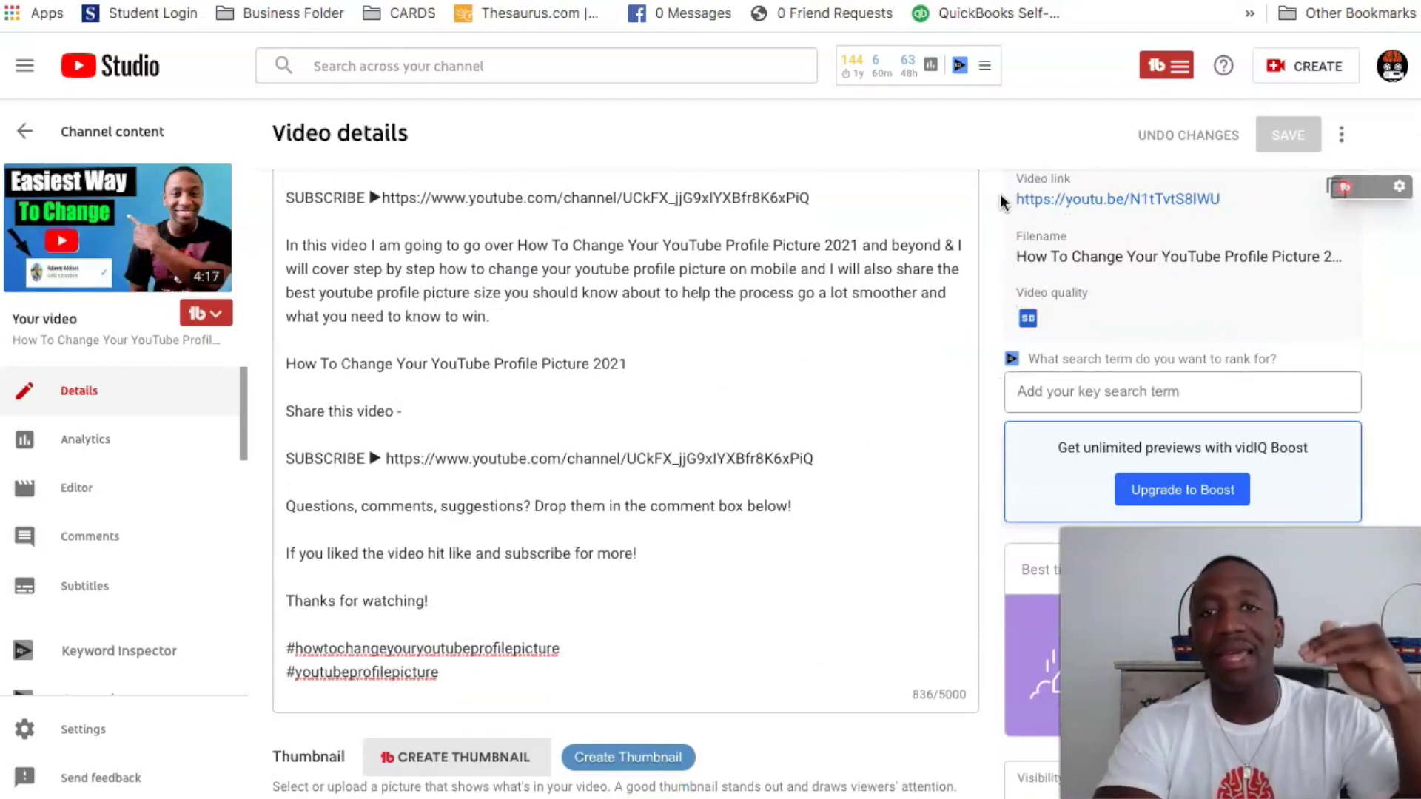
scroll(1003, 422, "up", 2)
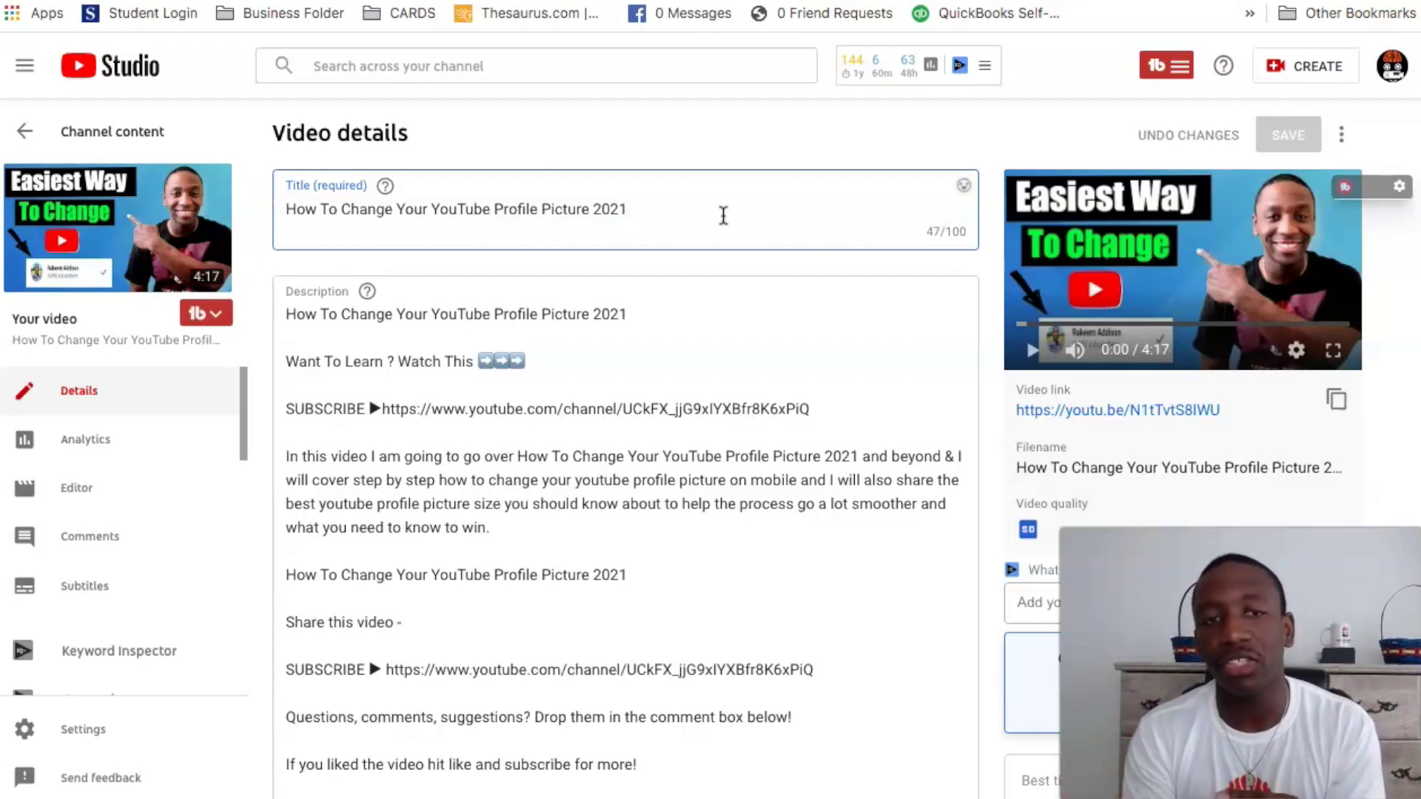
scroll(992, 589, "down", 3)
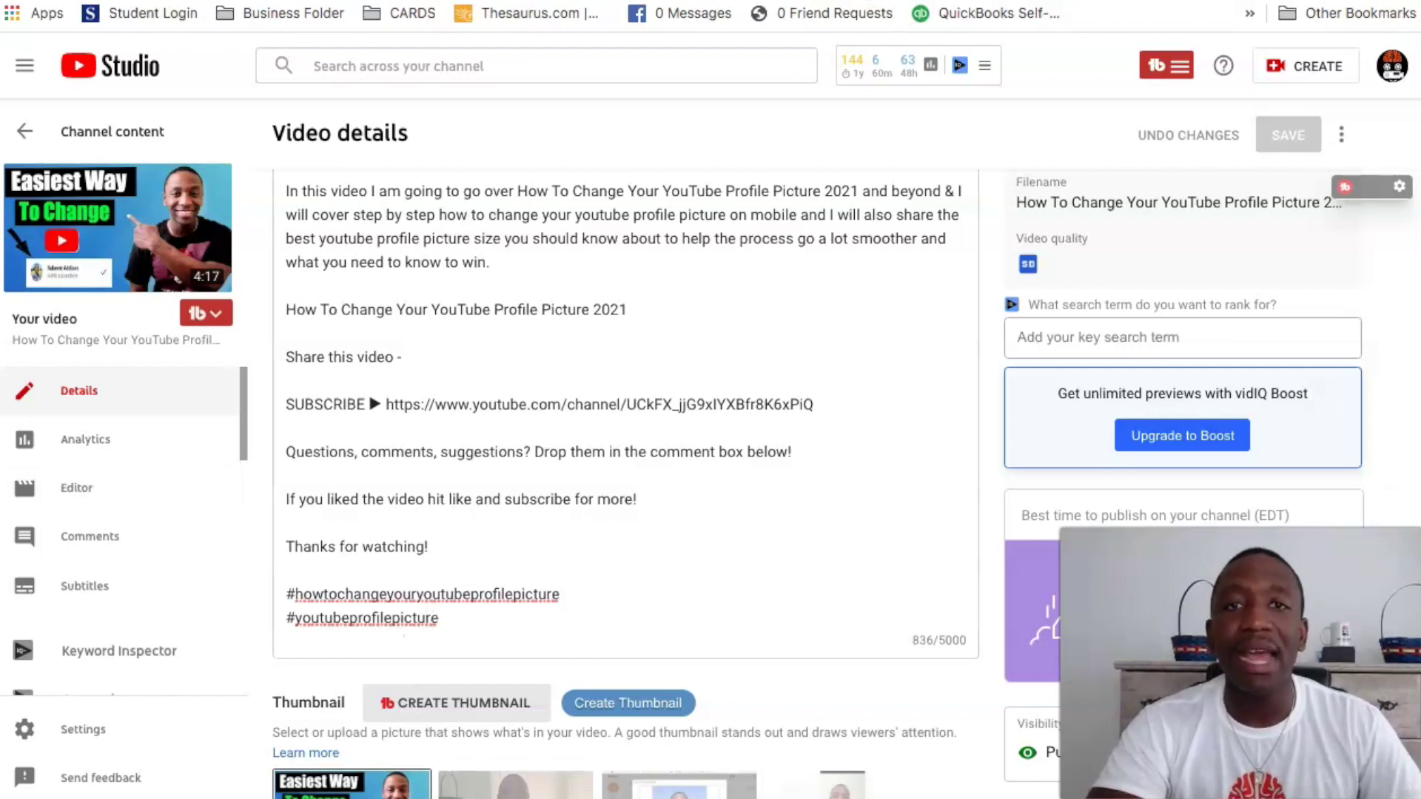
scroll(837, 396, "down", 1)
scroll(839, 395, "down", 2)
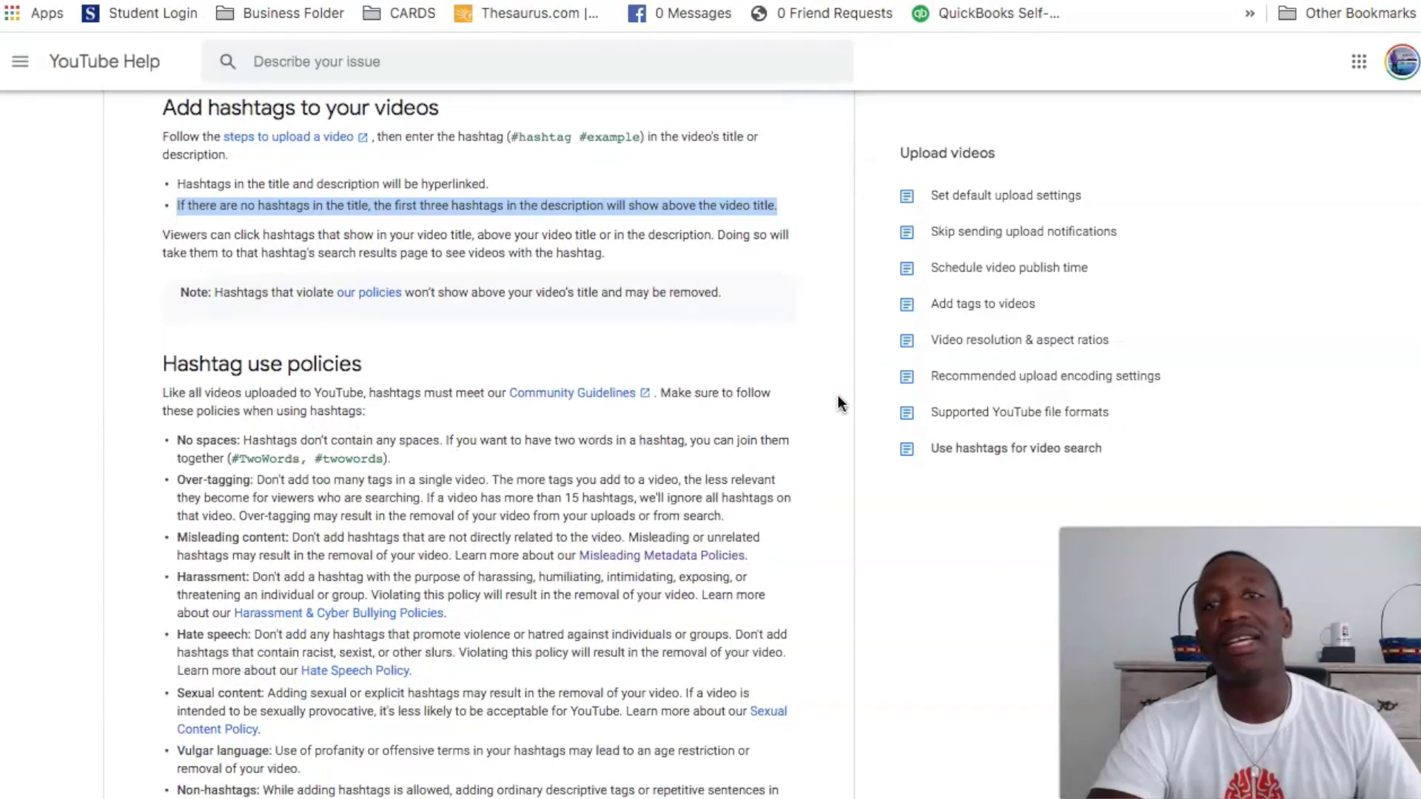
left_click(698, 0)
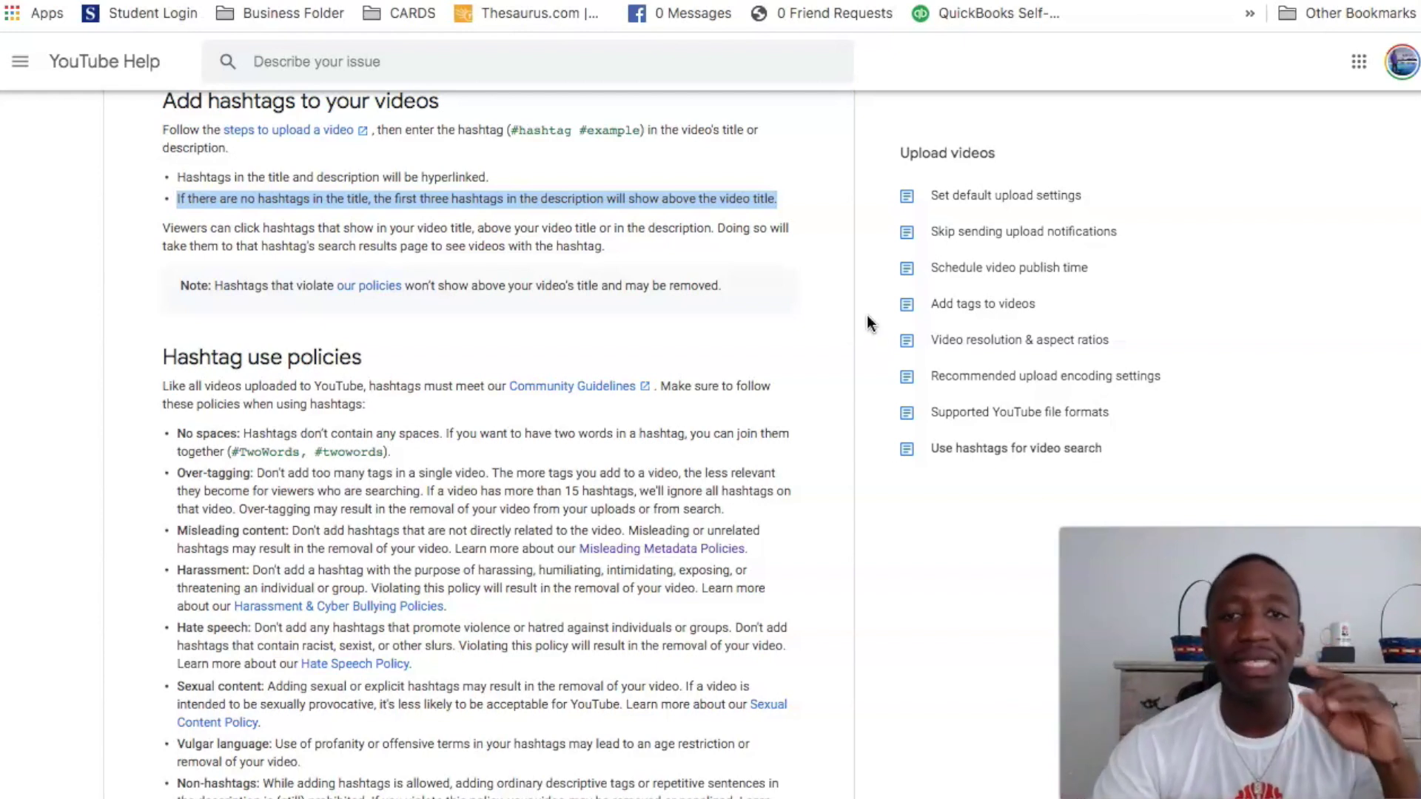
scroll(806, 371, "down", 1)
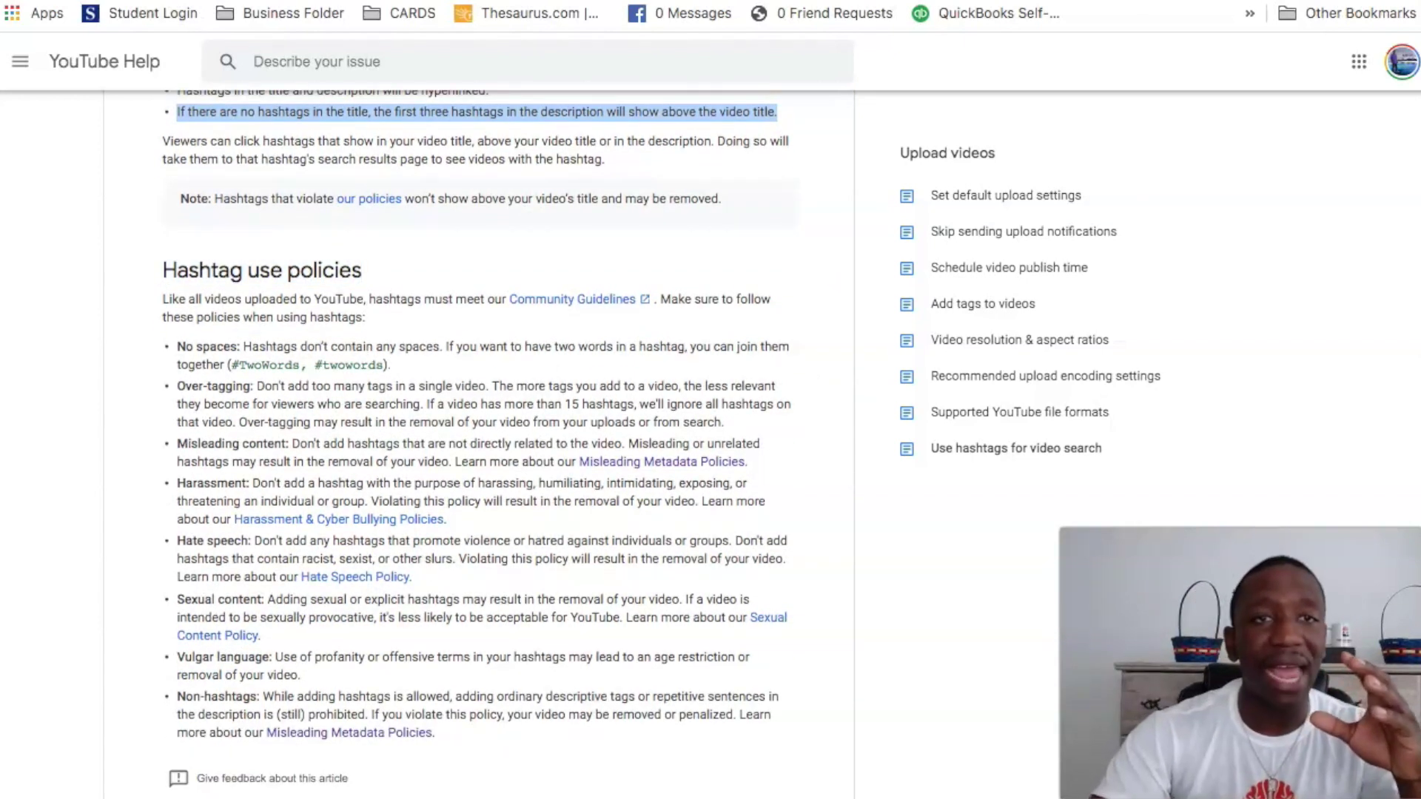
key("ctrl+Tab")
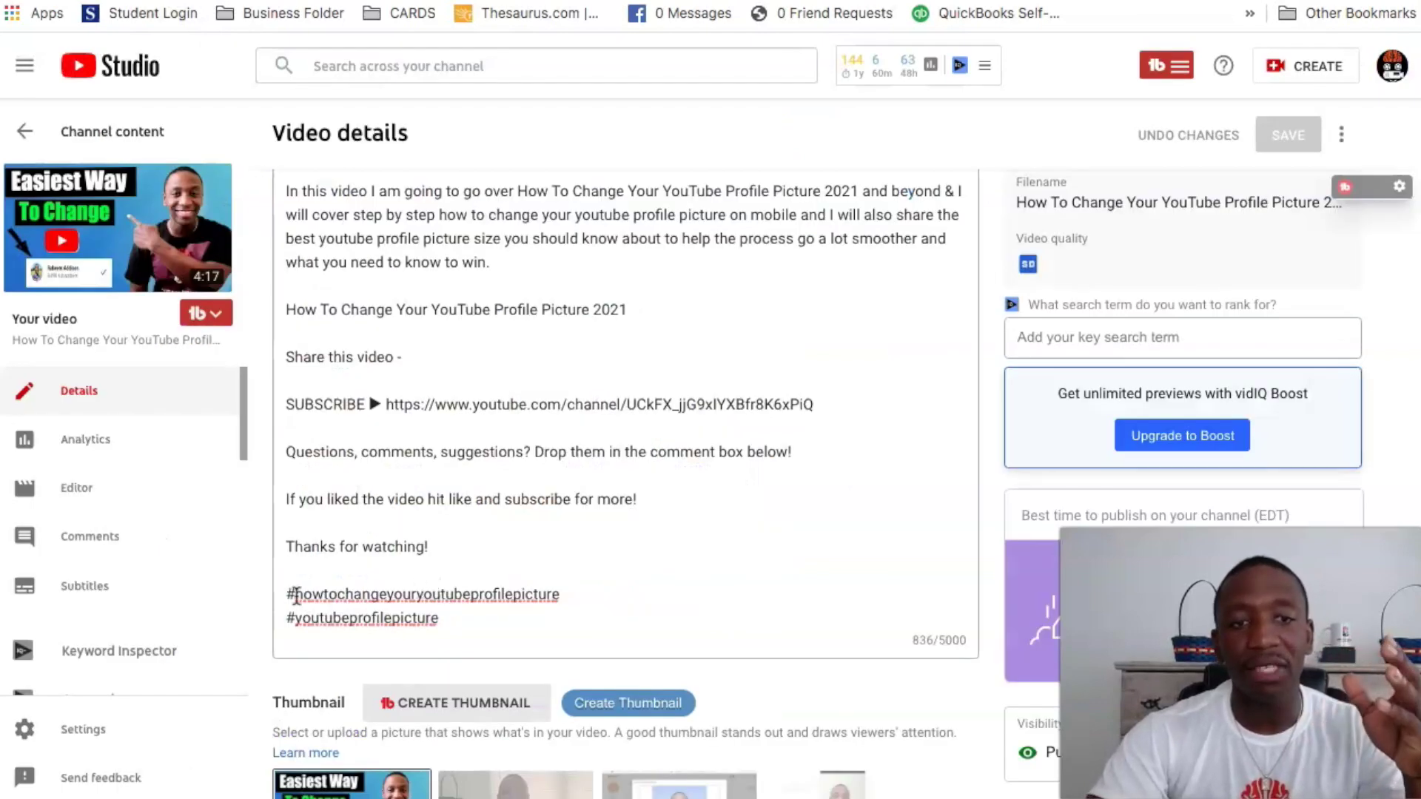
key("ctrl+a")
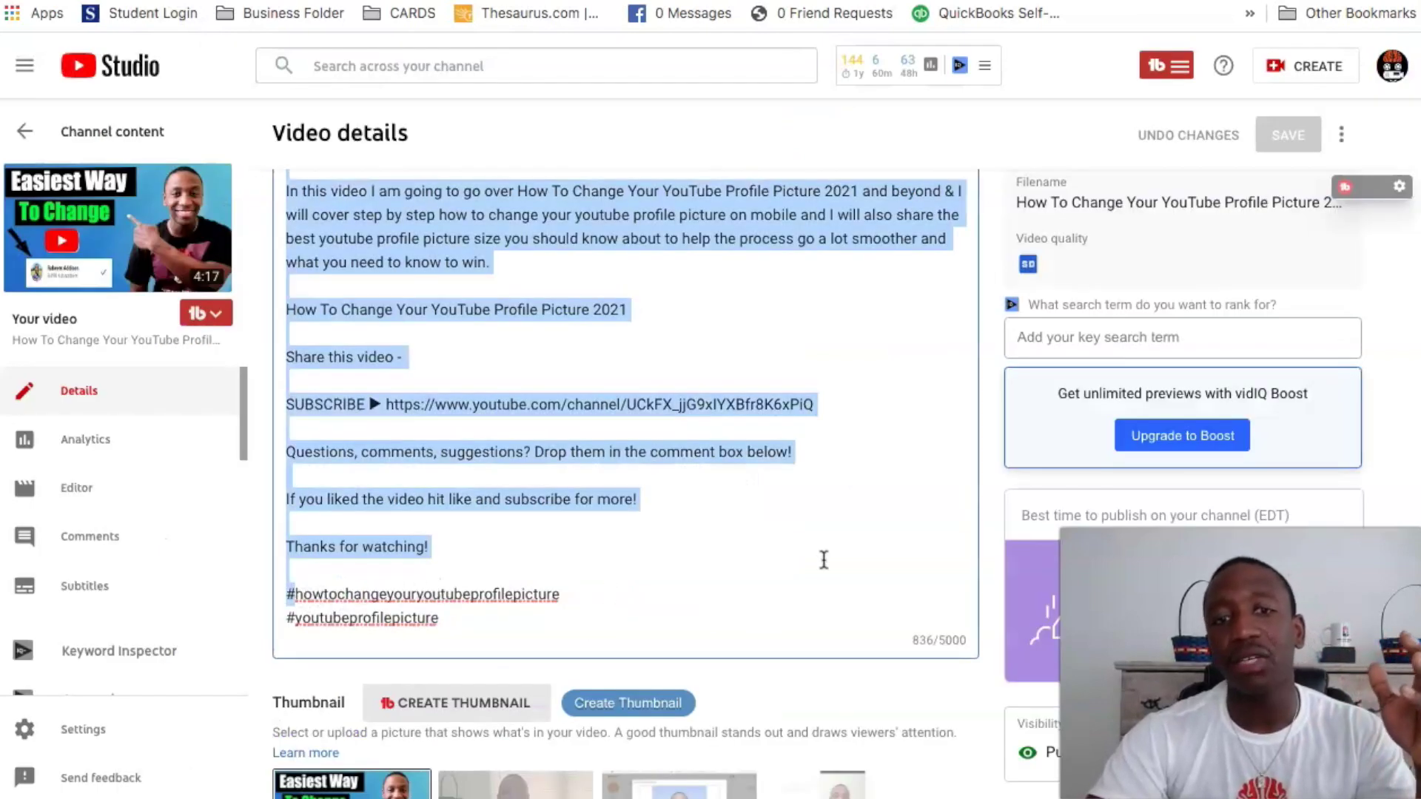
left_click(824, 559)
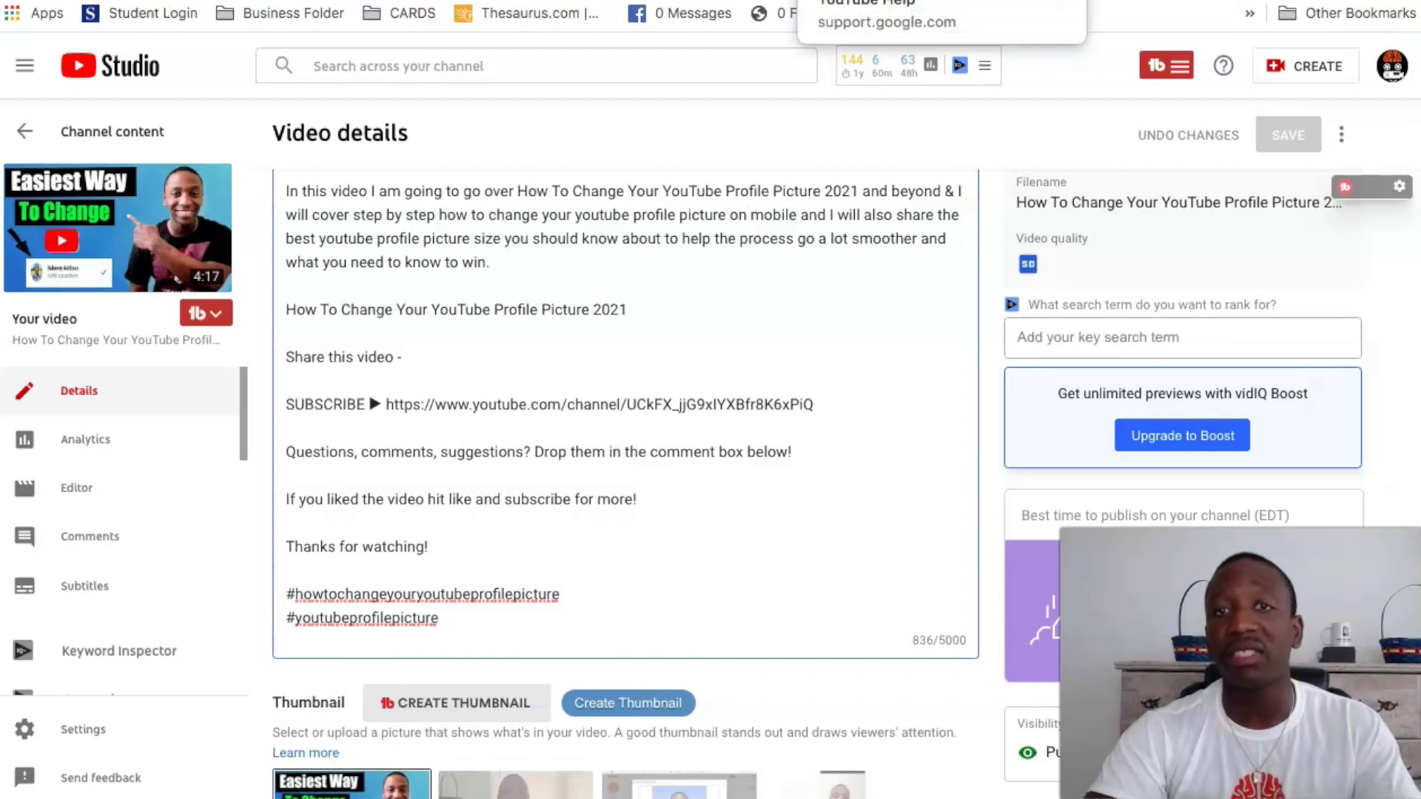
key("ctrl+shift+Tab")
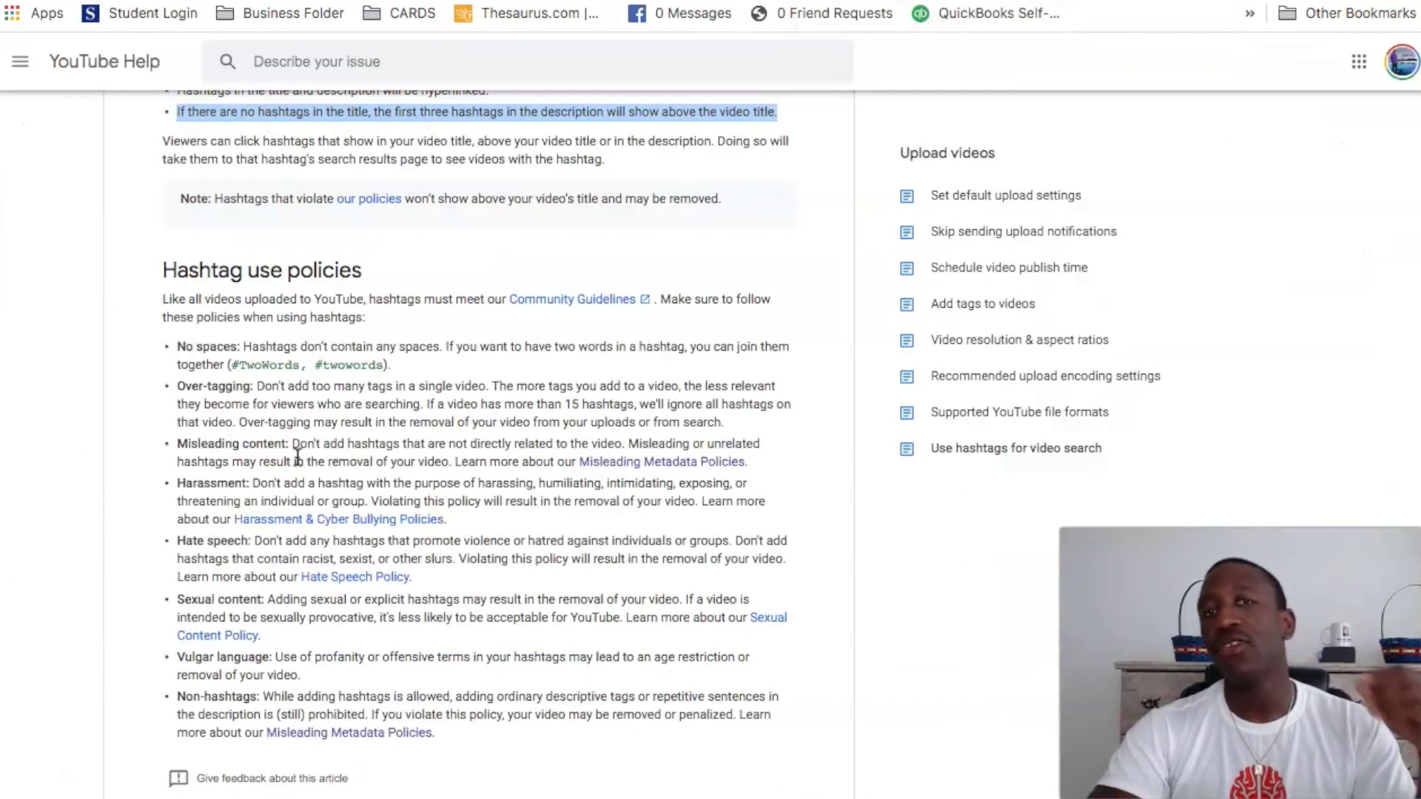